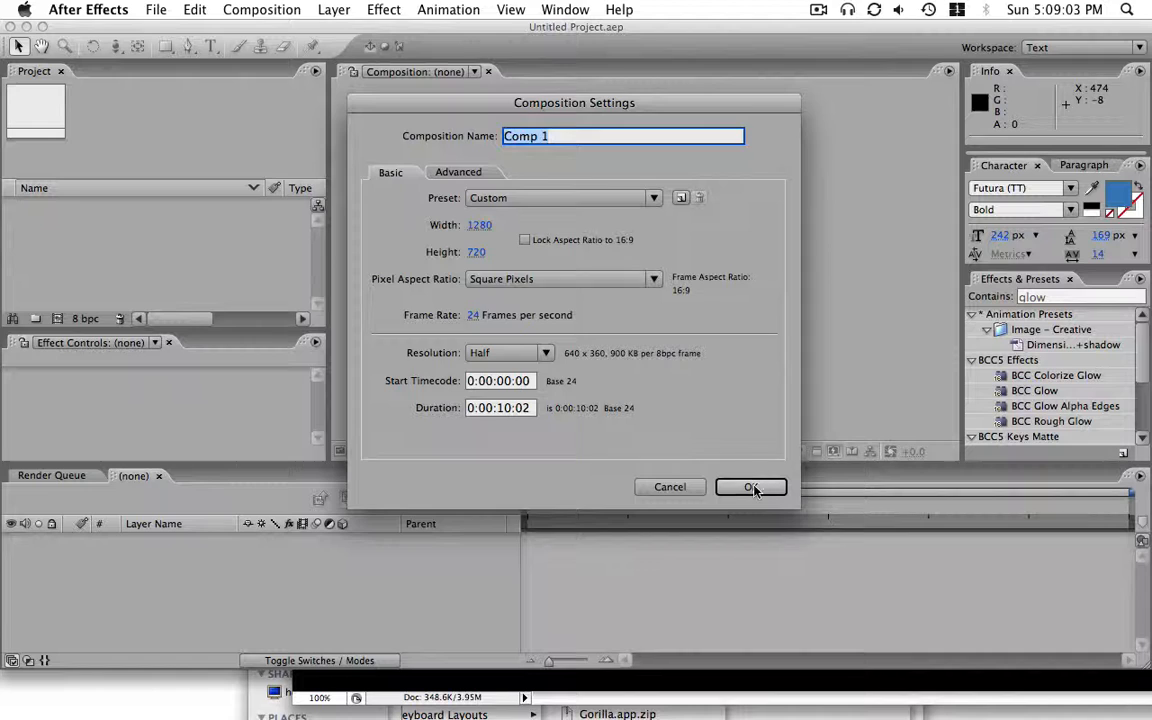
# - Create the 1280 × 720, 24 fps composition and add a text layer reading VINTAGE in blue Futura Bold
pyautogui.click(755, 487)
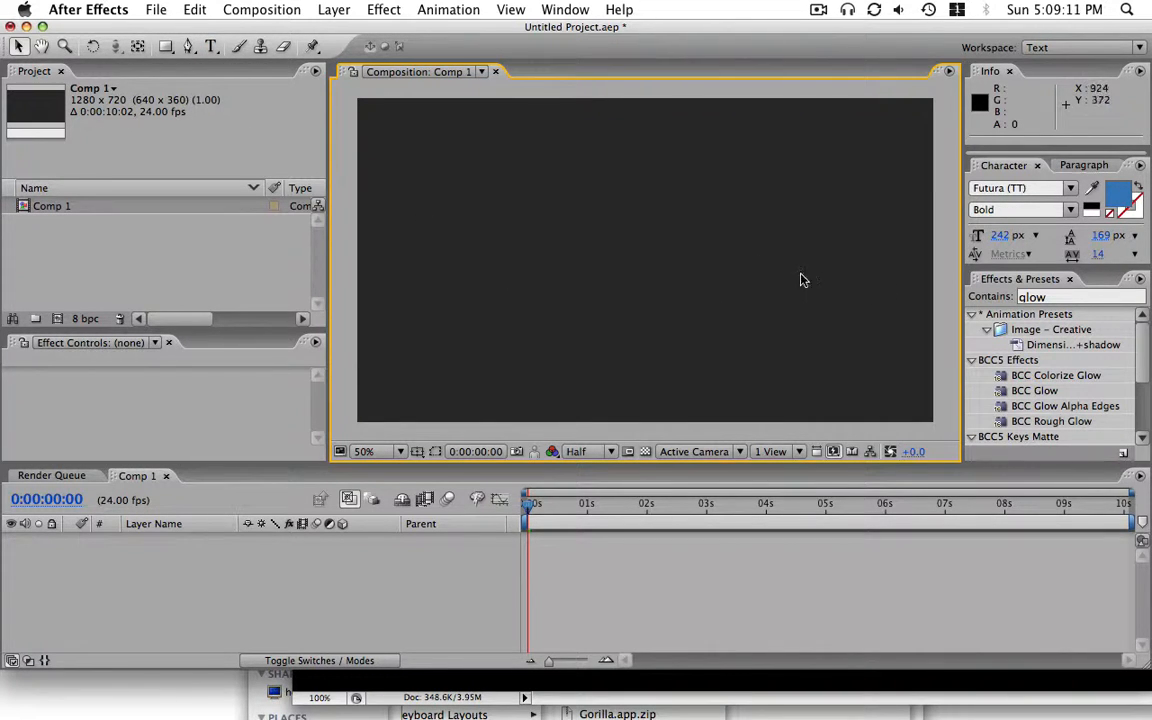
pyautogui.click(211, 47)
pyautogui.click(631, 250)
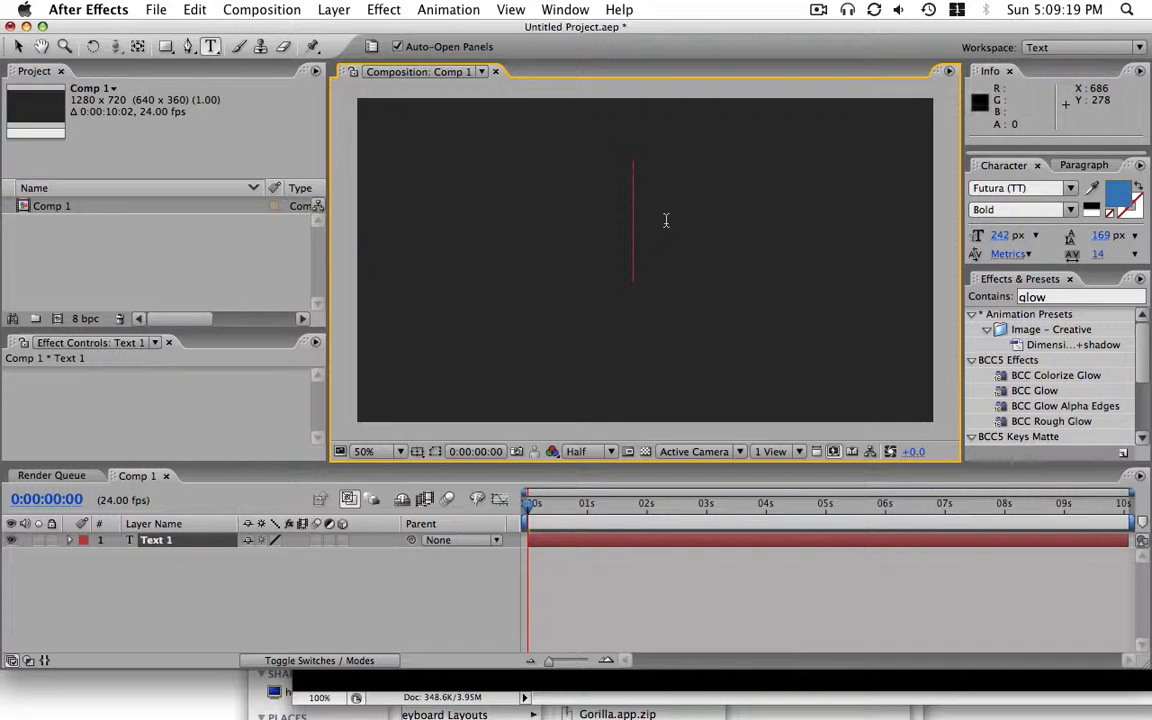
pyautogui.write('V')
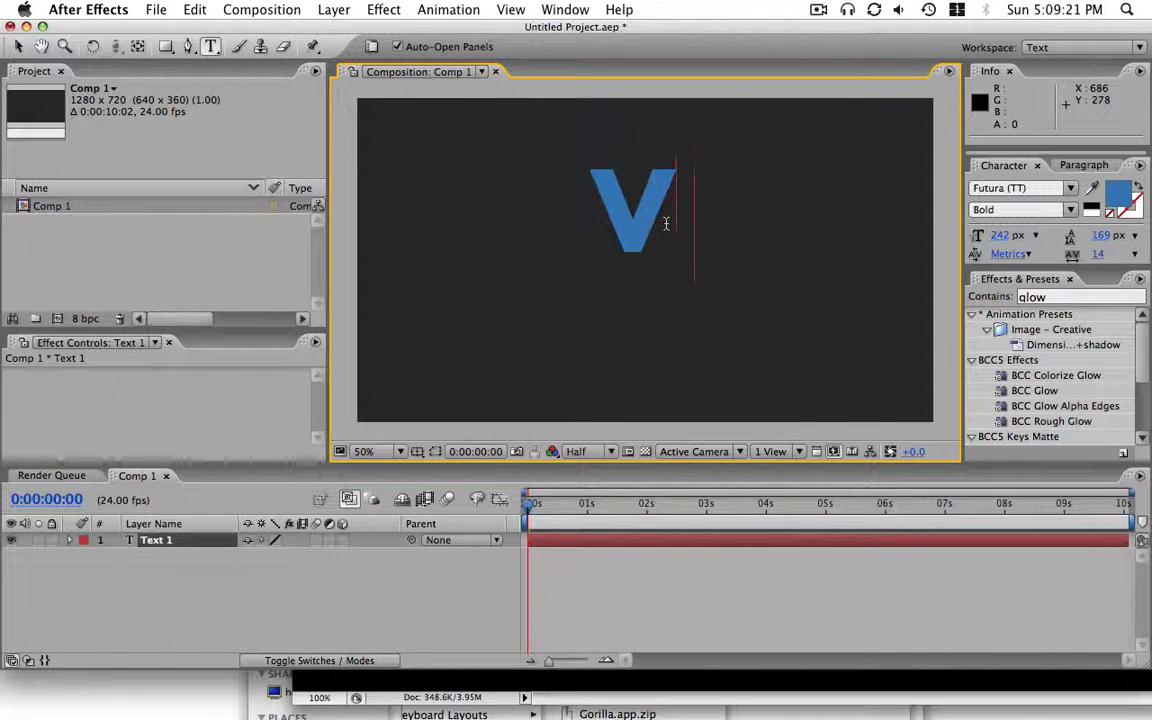
pyautogui.write('INTAGE')
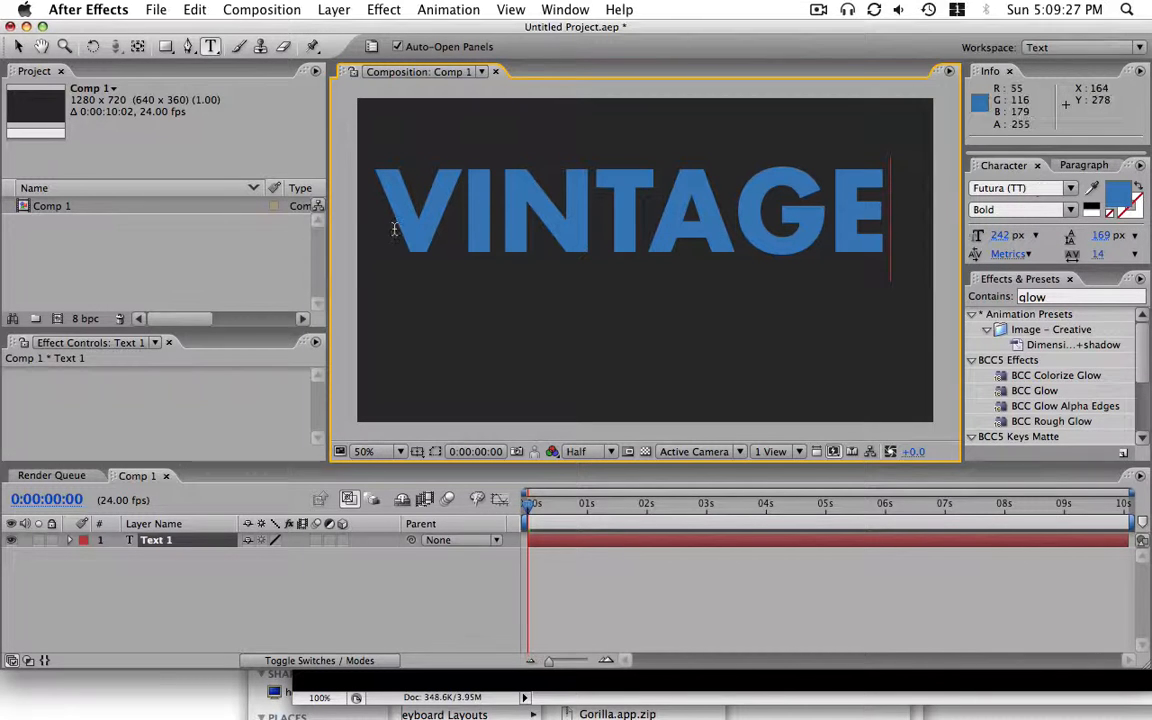
pyautogui.click(185, 548)
pyautogui.click(240, 540)
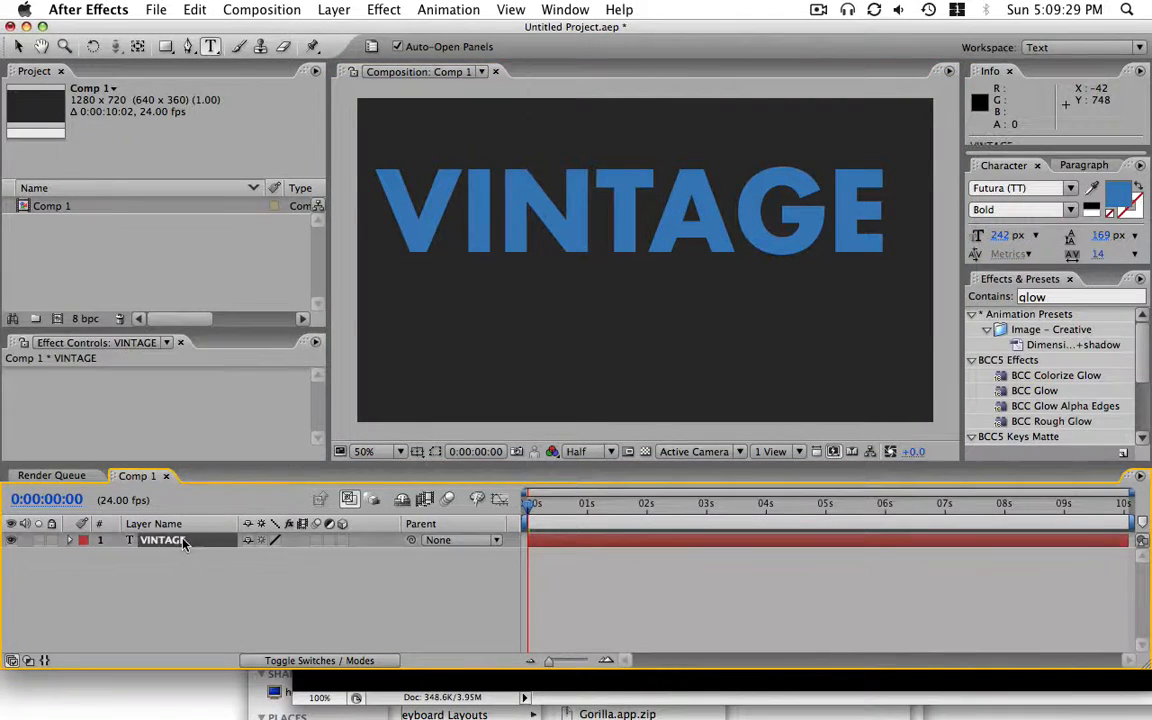
# - Move the VINTAGE text down and slightly right so it sits near the middle of the frame
pyautogui.press('v')
pyautogui.moveTo(605, 232); pyautogui.dragTo(611, 246)
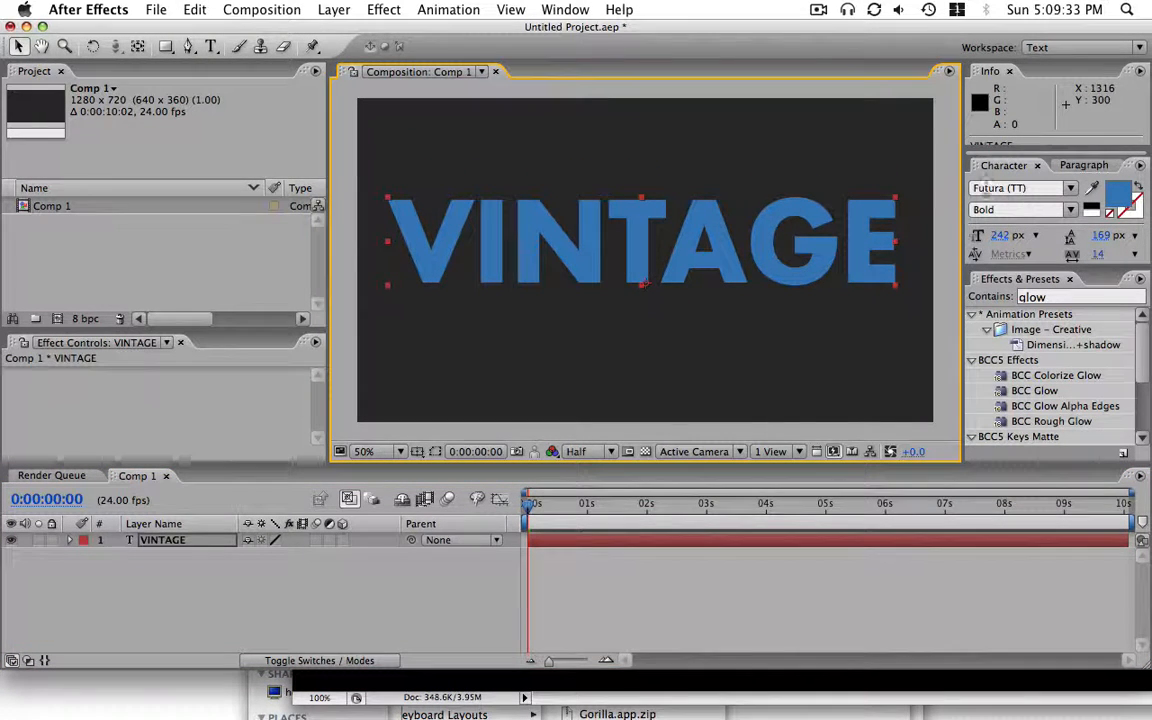
pyautogui.moveTo(690, 257); pyautogui.dragTo(700, 265)
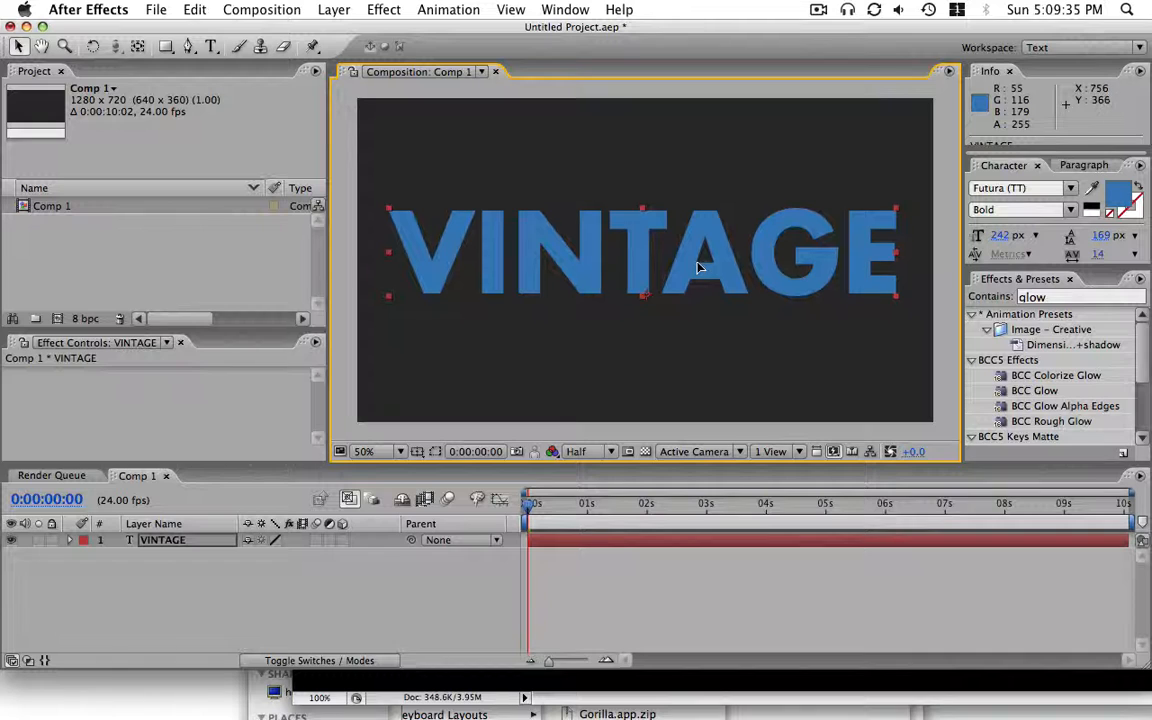
# - Pre-compose the VINTAGE text layer as Main Type, moving all attributes into the new composition
pyautogui.click(213, 593)
pyautogui.press('Return')
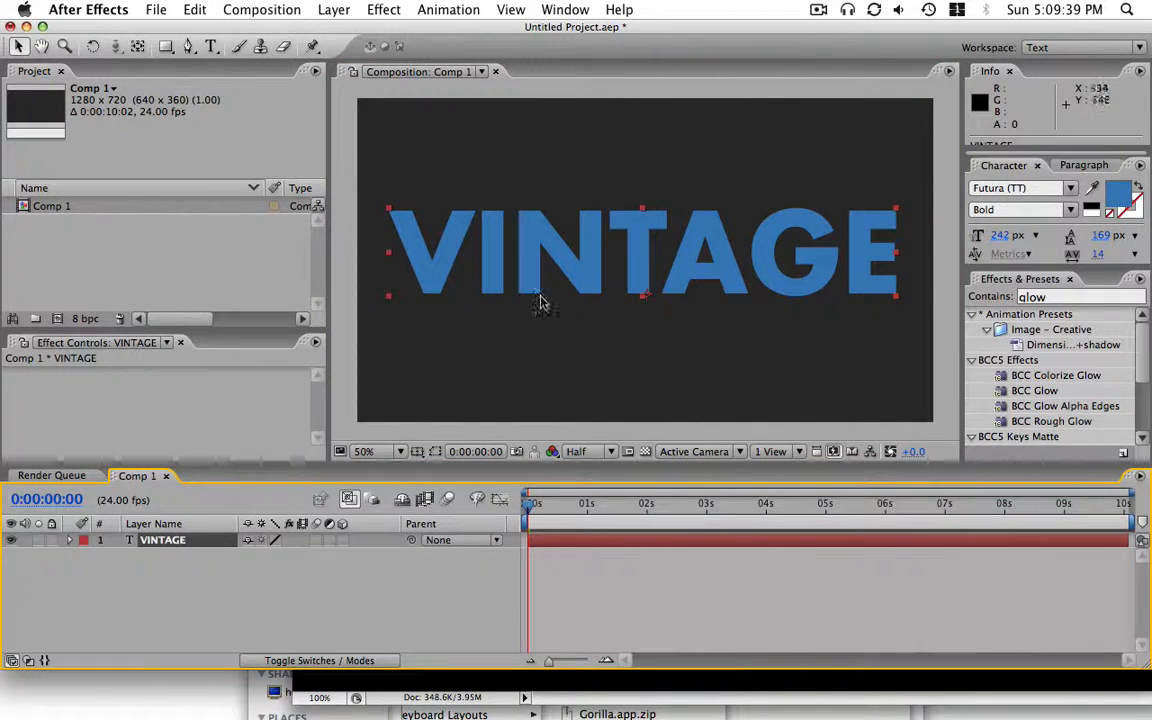
pyautogui.press('super+shift+c')
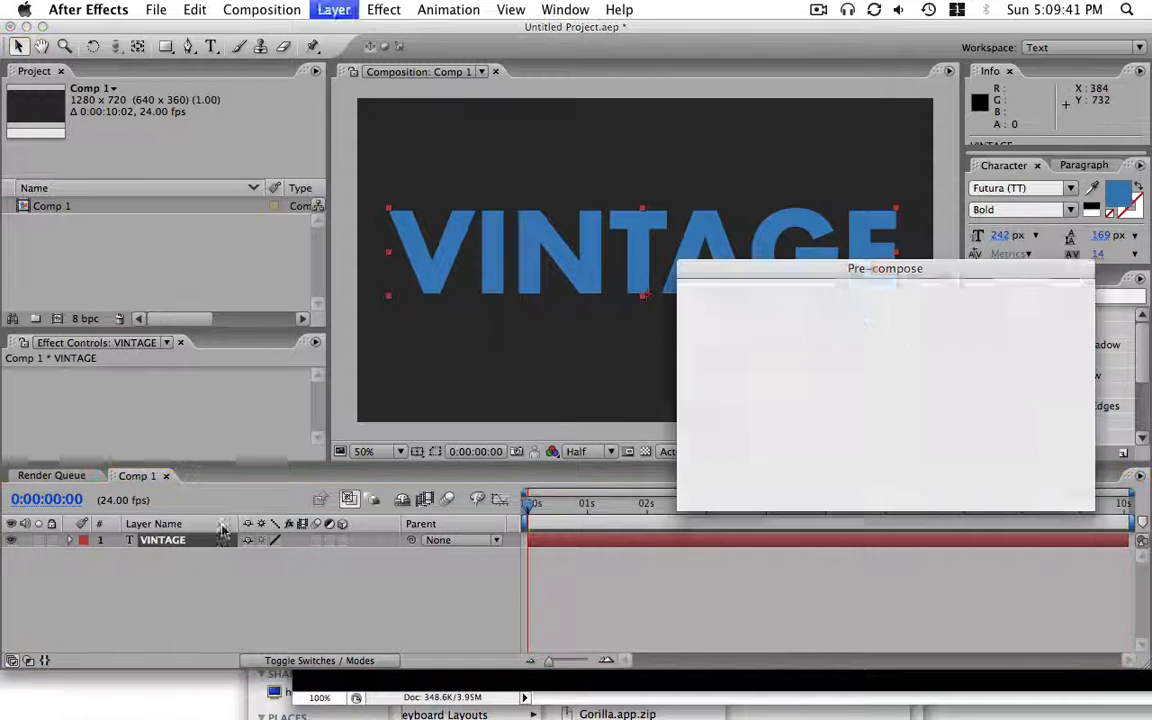
pyautogui.moveTo(835, 265); pyautogui.dragTo(751, 331)
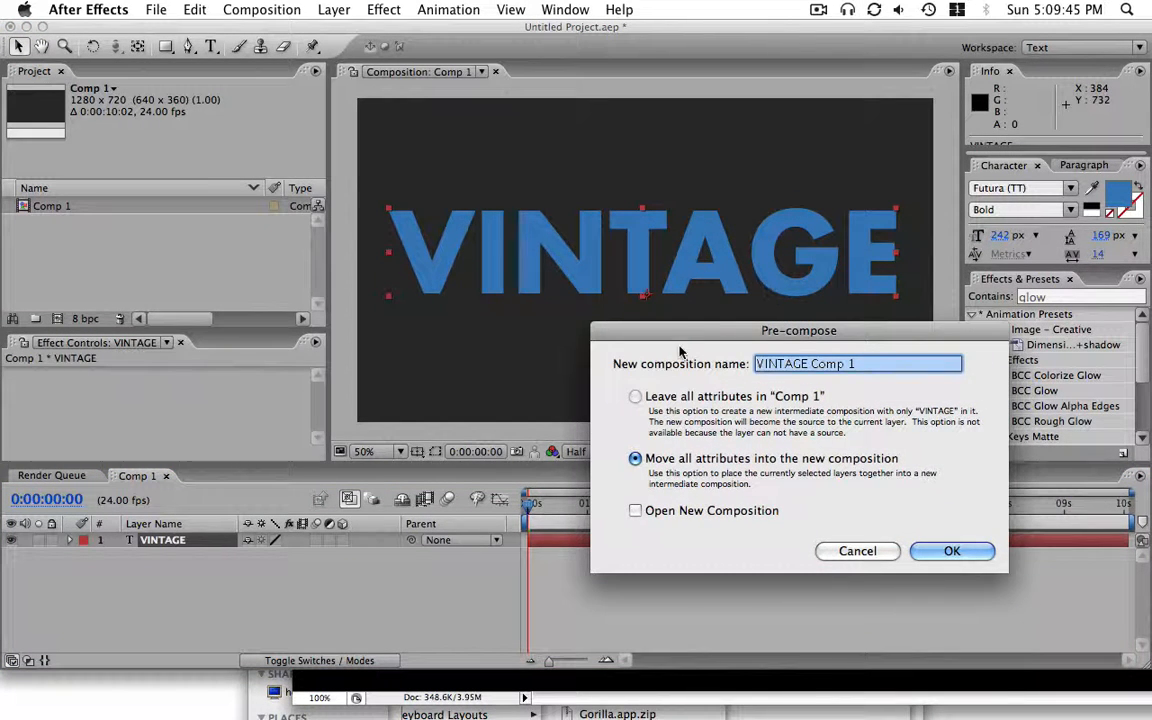
pyautogui.moveTo(681, 338); pyautogui.dragTo(627, 329)
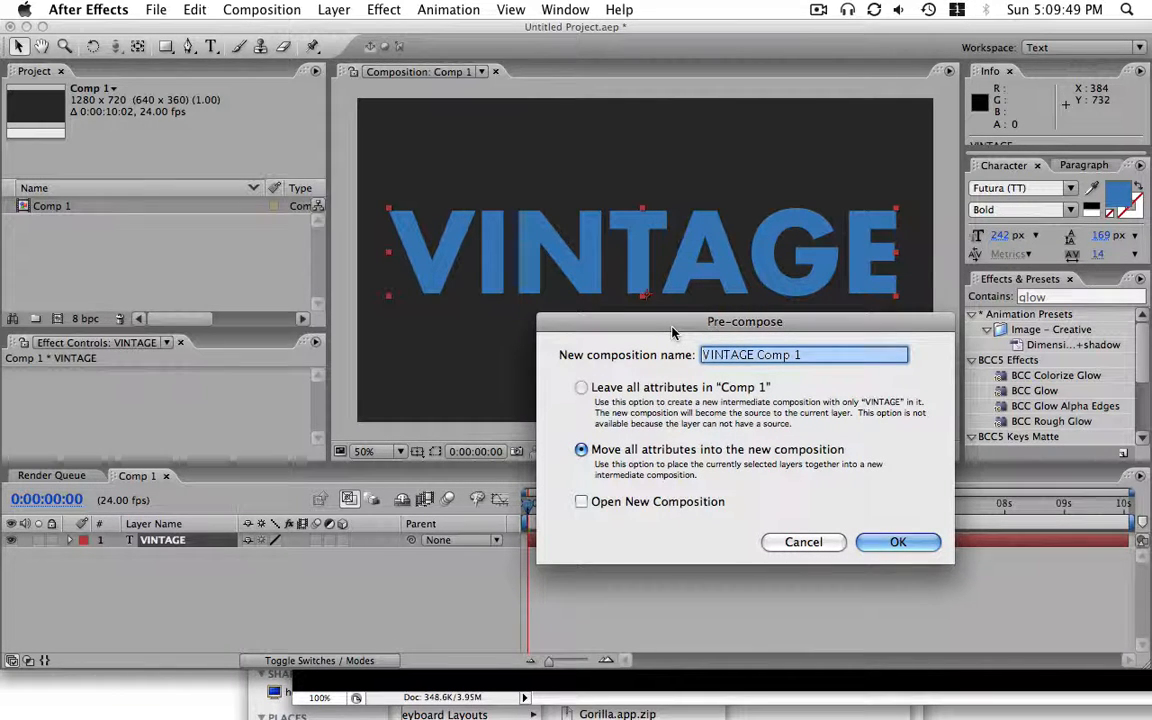
pyautogui.write('Main Type')
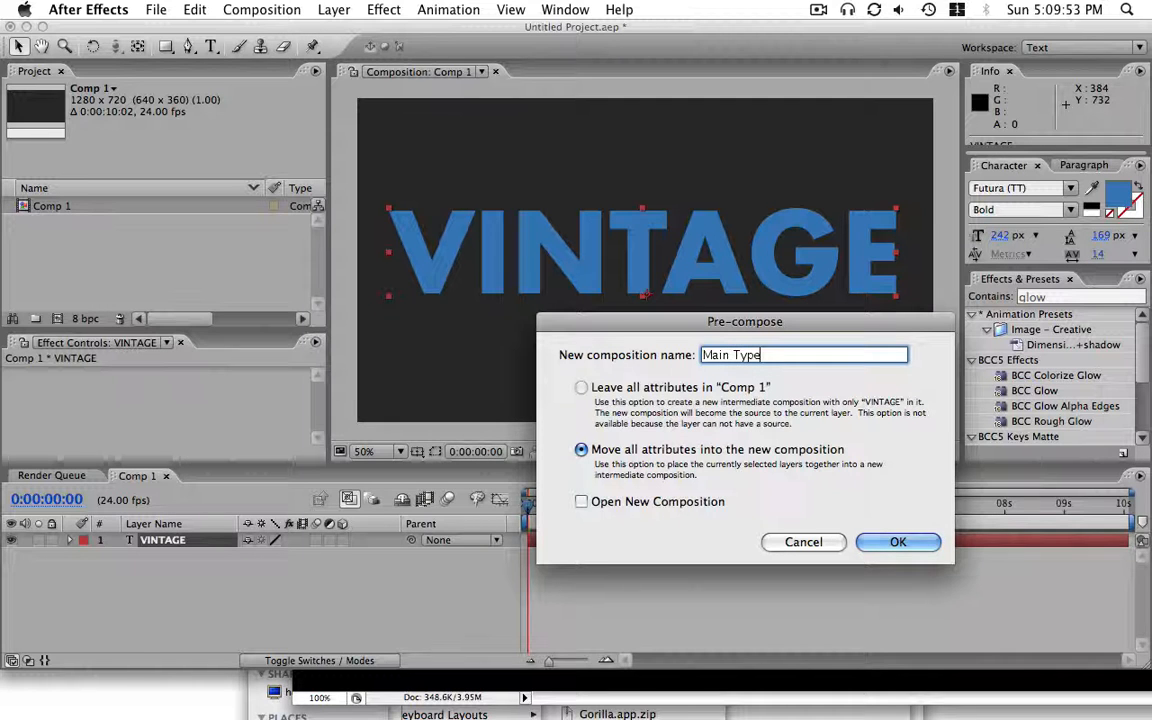
pyautogui.press('Return')
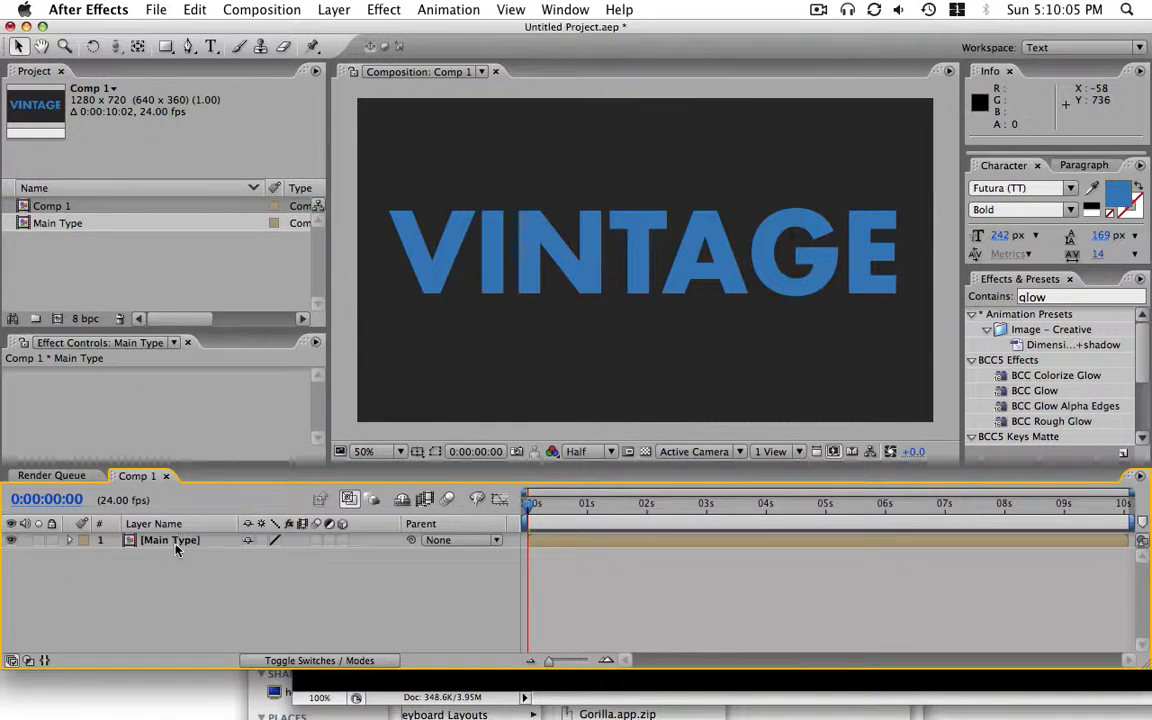
# - Search the effects for bevel and apply Bevel Alpha to the Main Type layer
pyautogui.click(1080, 297)
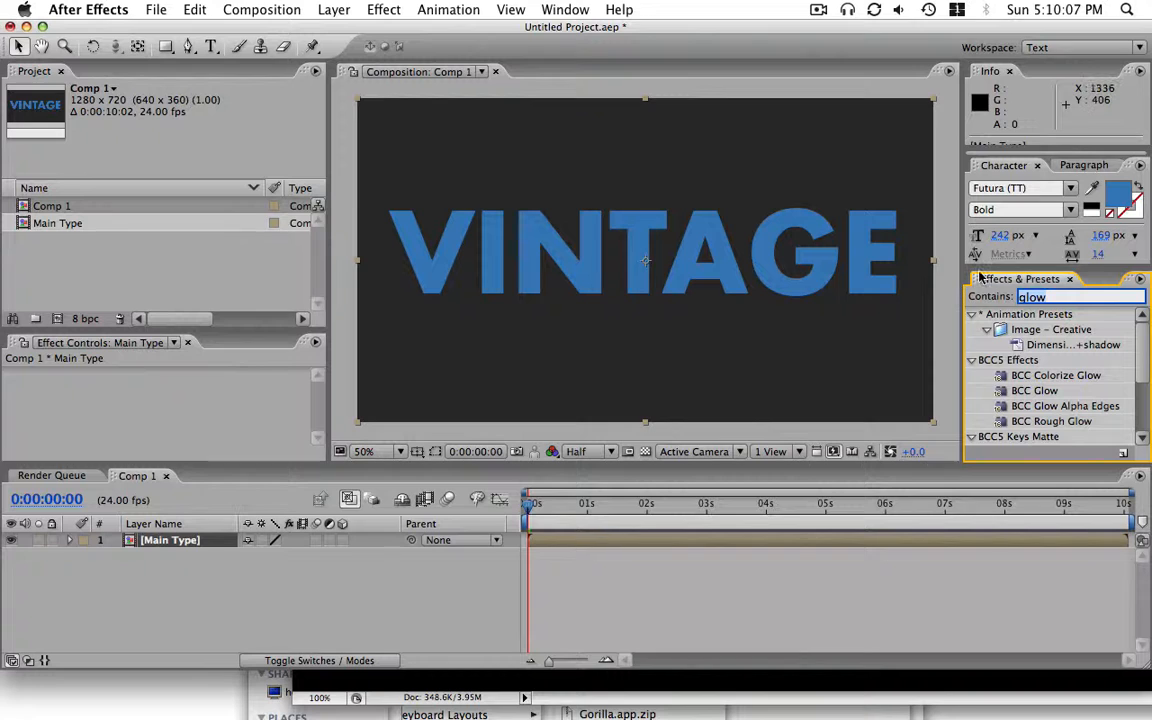
pyautogui.write('bev')
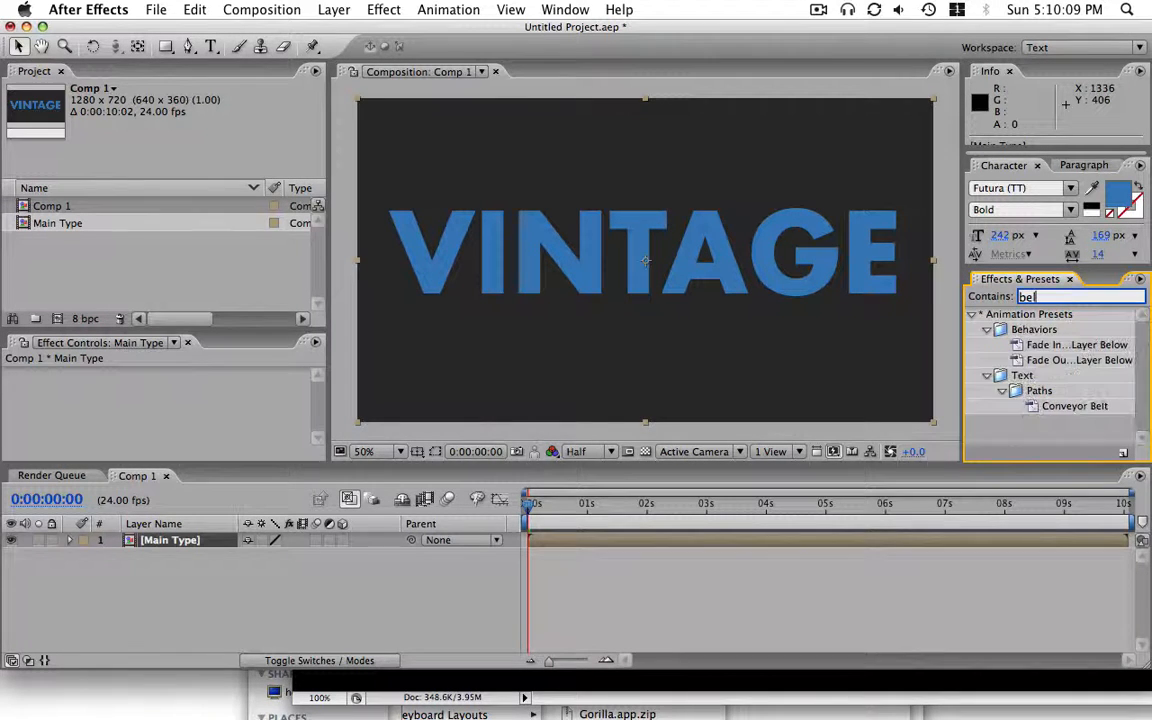
pyautogui.write('el')
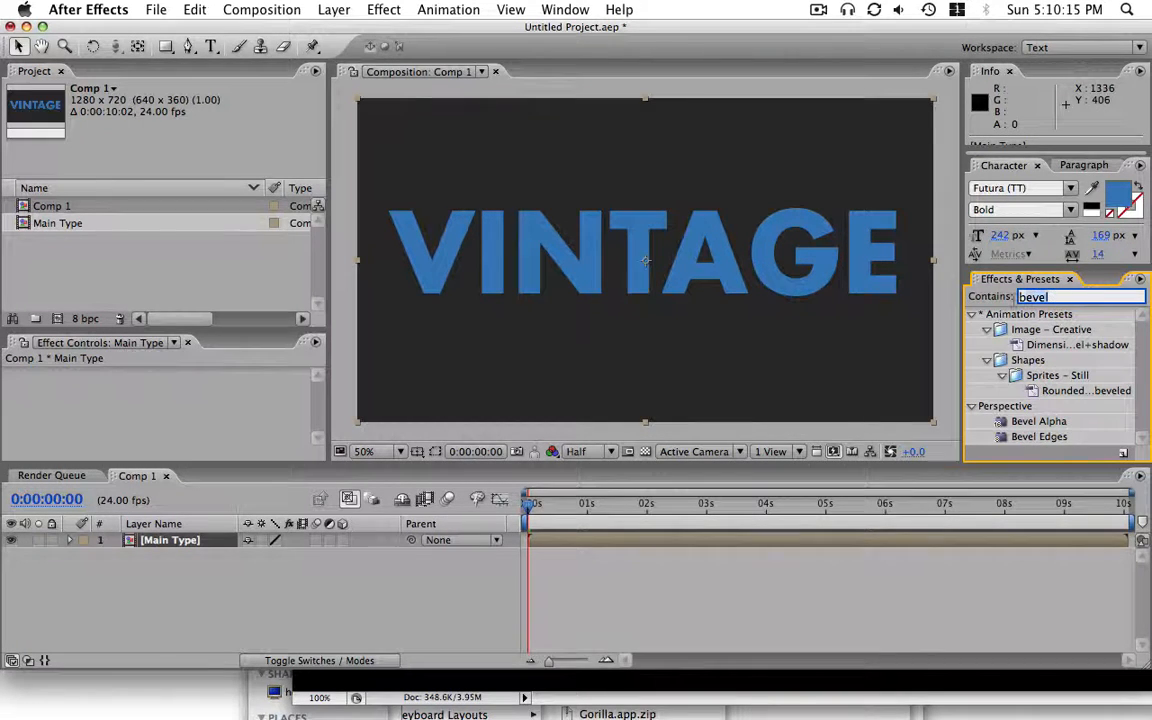
pyautogui.doubleClick(1040, 423)
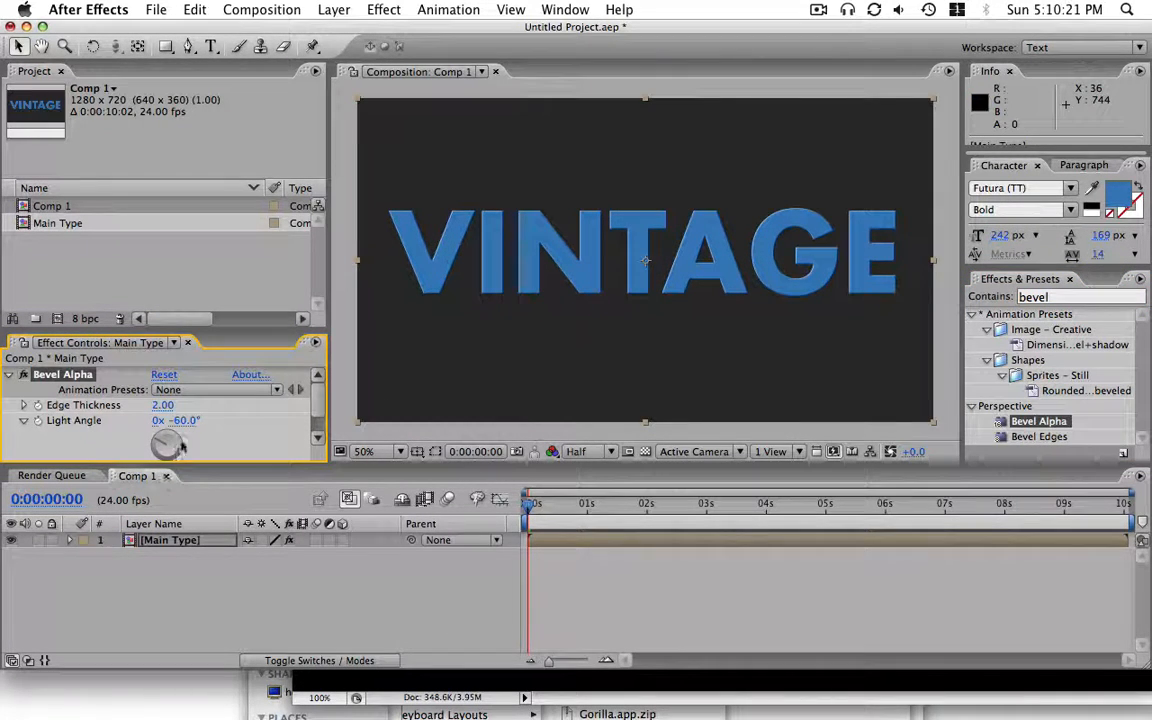
# - Set the Bevel Alpha light angle to -215° and the edge thickness to 4.90
pyautogui.moveTo(167, 452); pyautogui.dragTo(180, 470)
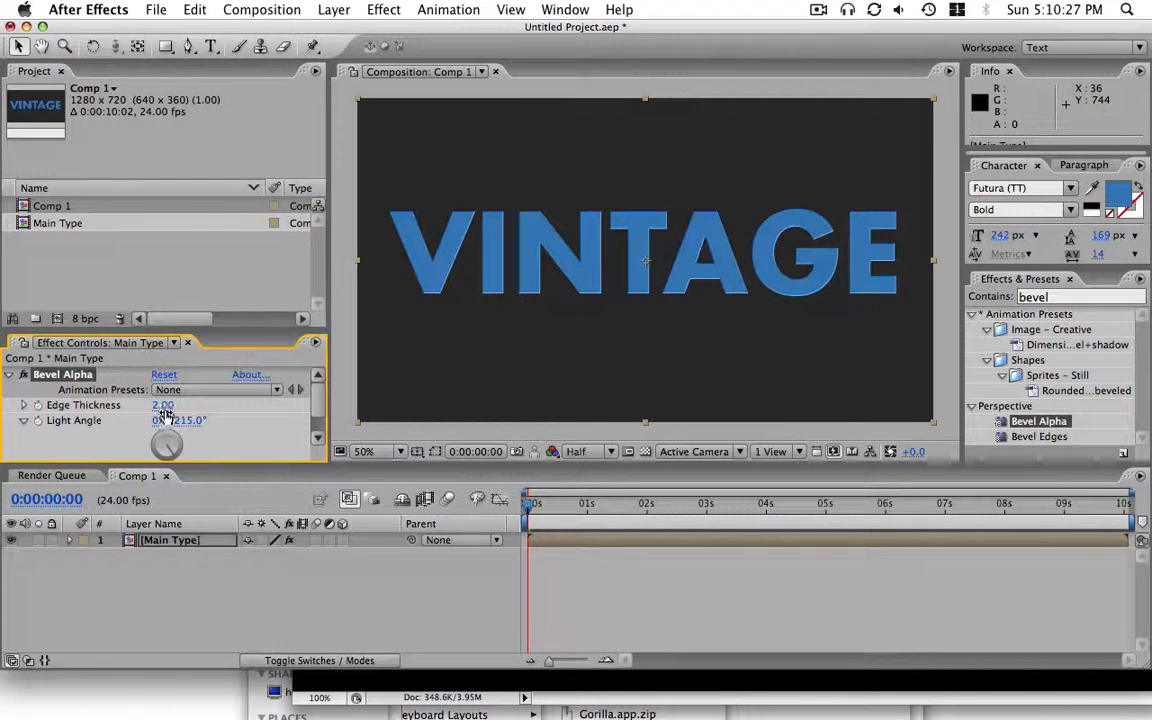
pyautogui.moveTo(163, 405); pyautogui.dragTo(201, 408)
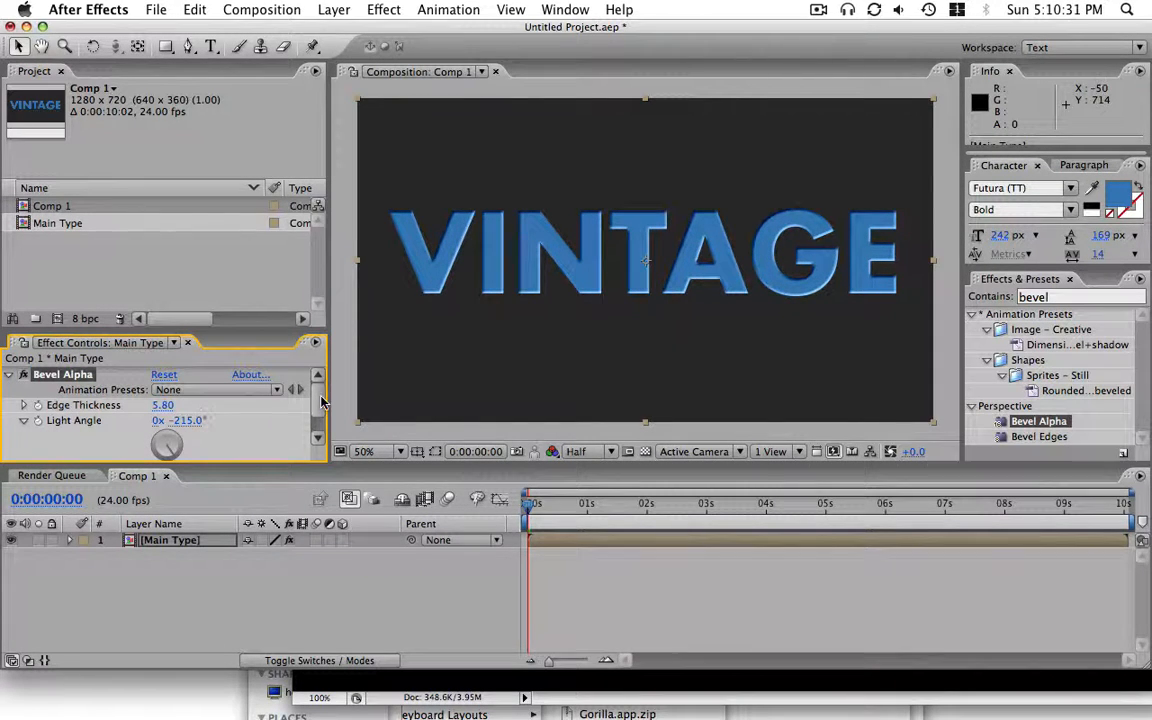
pyautogui.scroll(-2, 318, 428)
pyautogui.moveTo(175, 455); pyautogui.dragTo(182, 453)
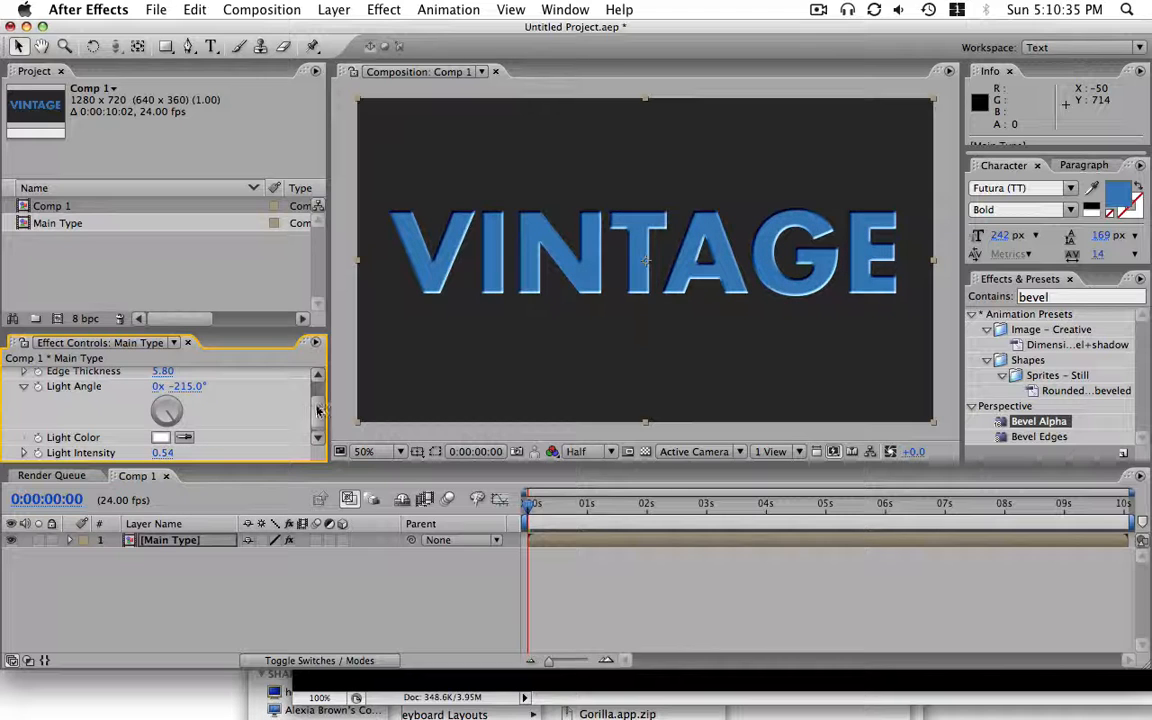
pyautogui.scroll(2, 150, 402)
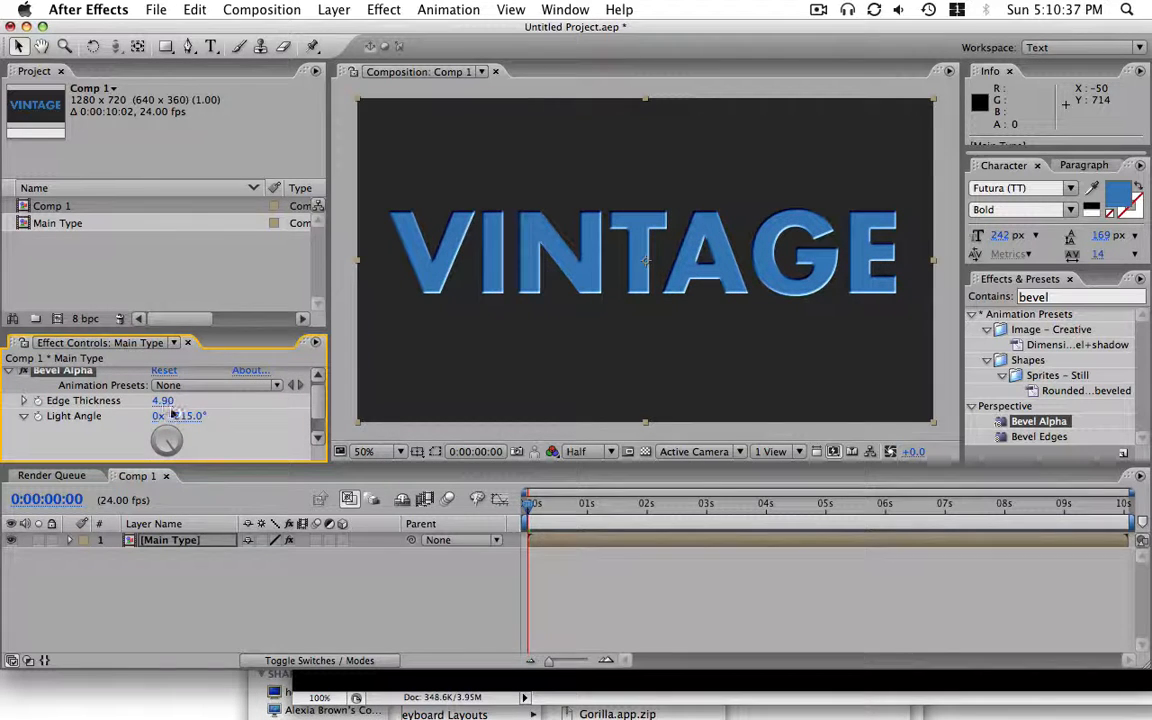
# - Duplicate the beveled Main Type layer
pyautogui.click(152, 578)
pyautogui.click(165, 543)
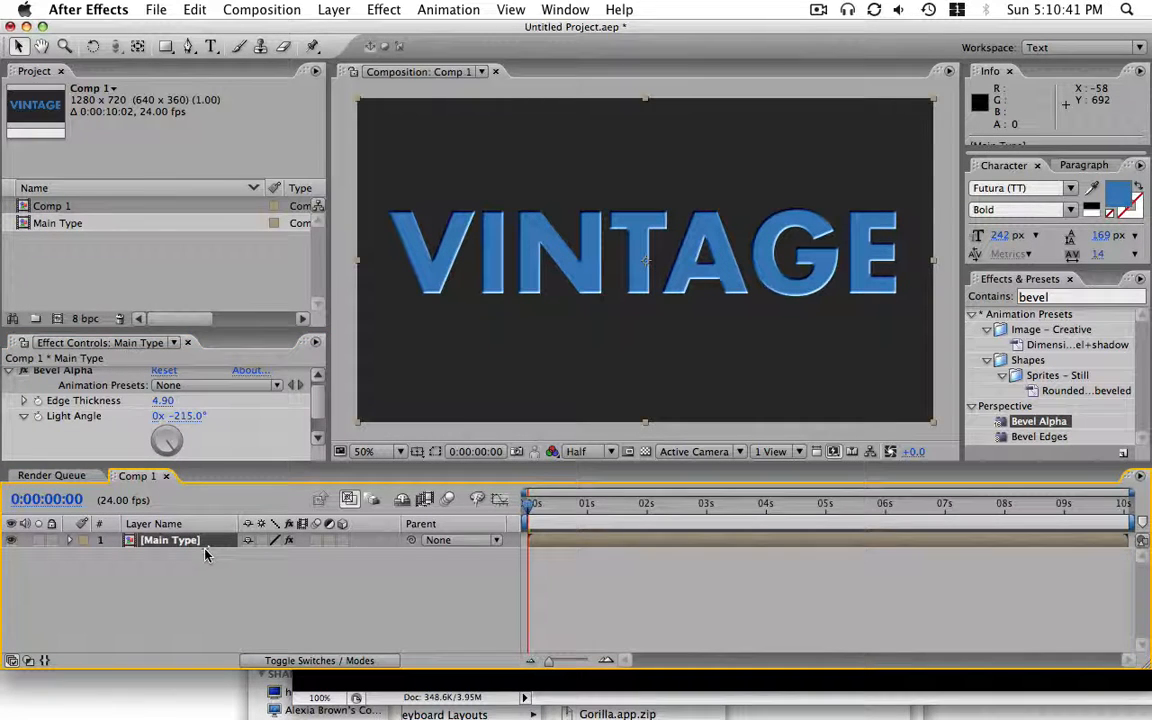
pyautogui.press('super+d')
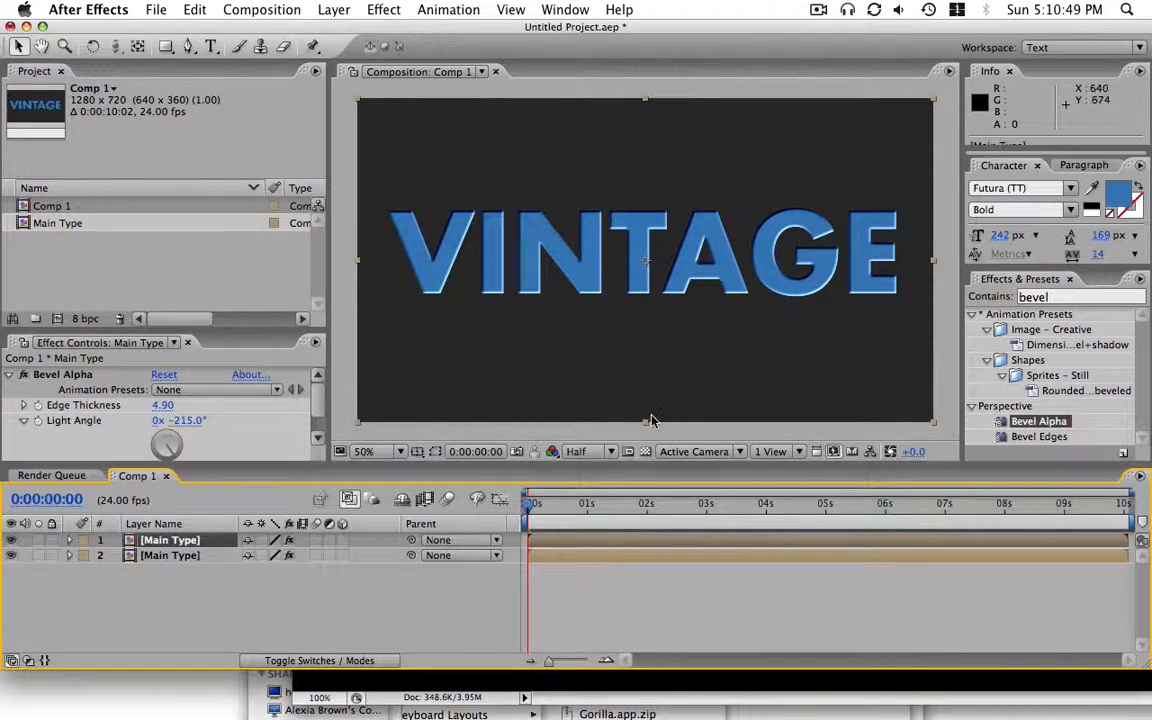
# - Search the effects for ramp and apply the Generate Ramp effect to the upper Main Type layer
pyautogui.moveTo(1053, 297); pyautogui.dragTo(946, 295)
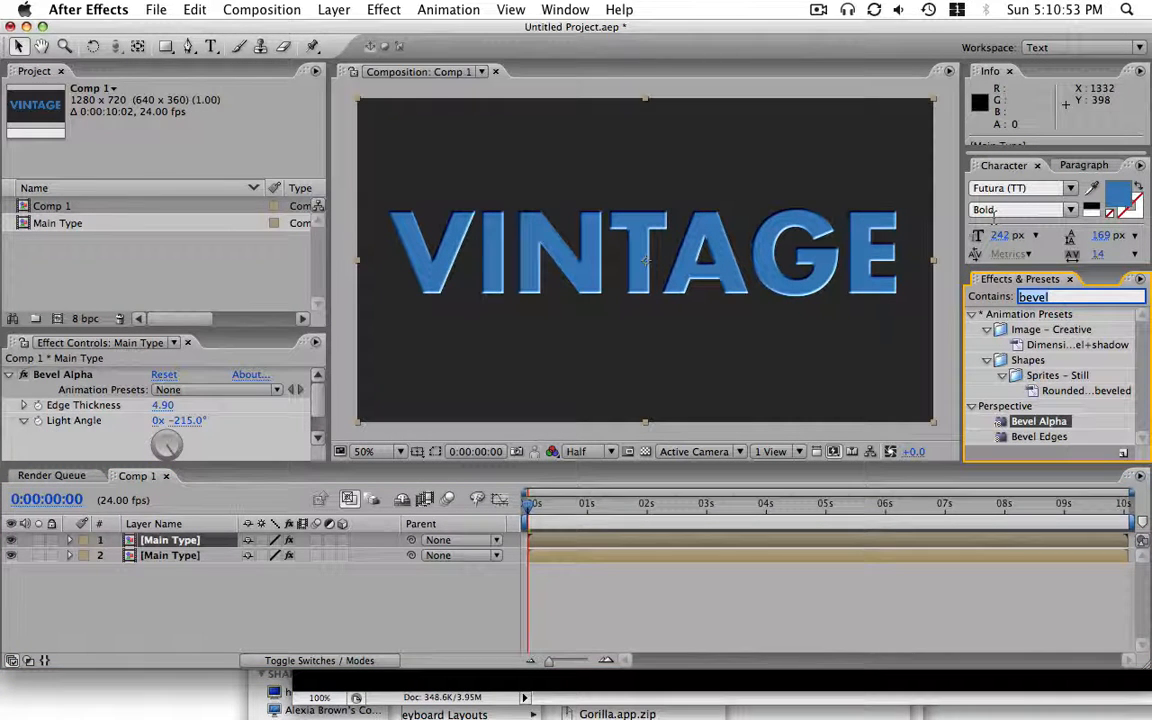
pyautogui.write('r')
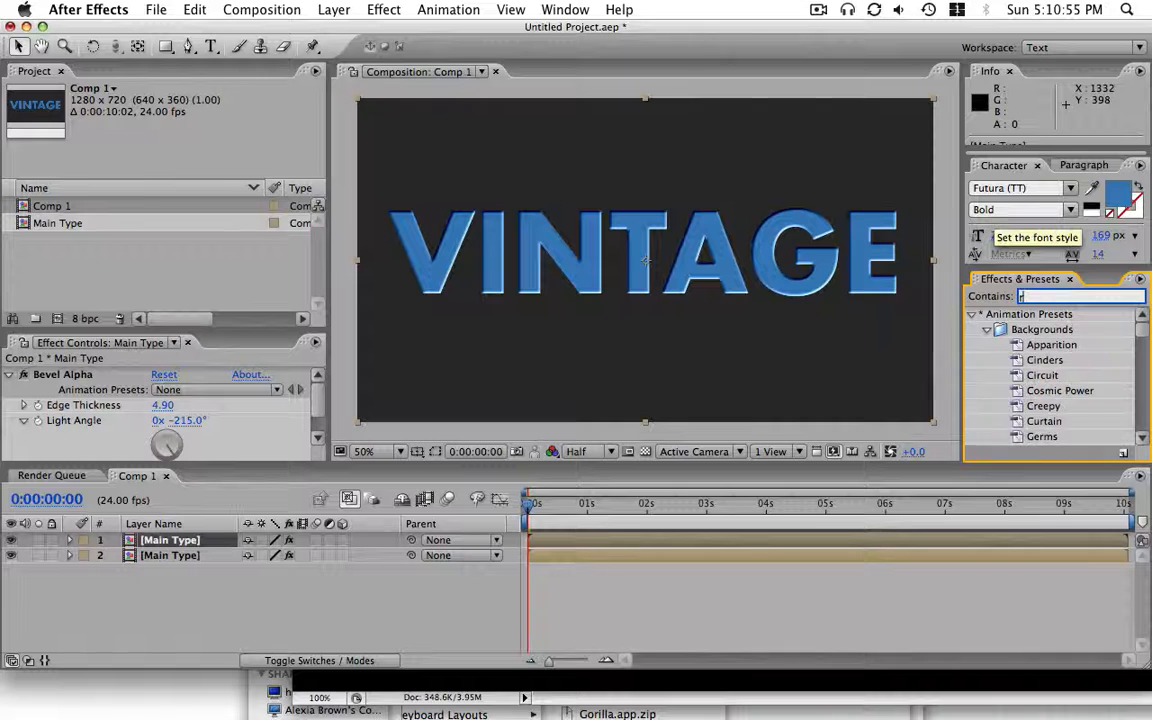
pyautogui.write('amp')
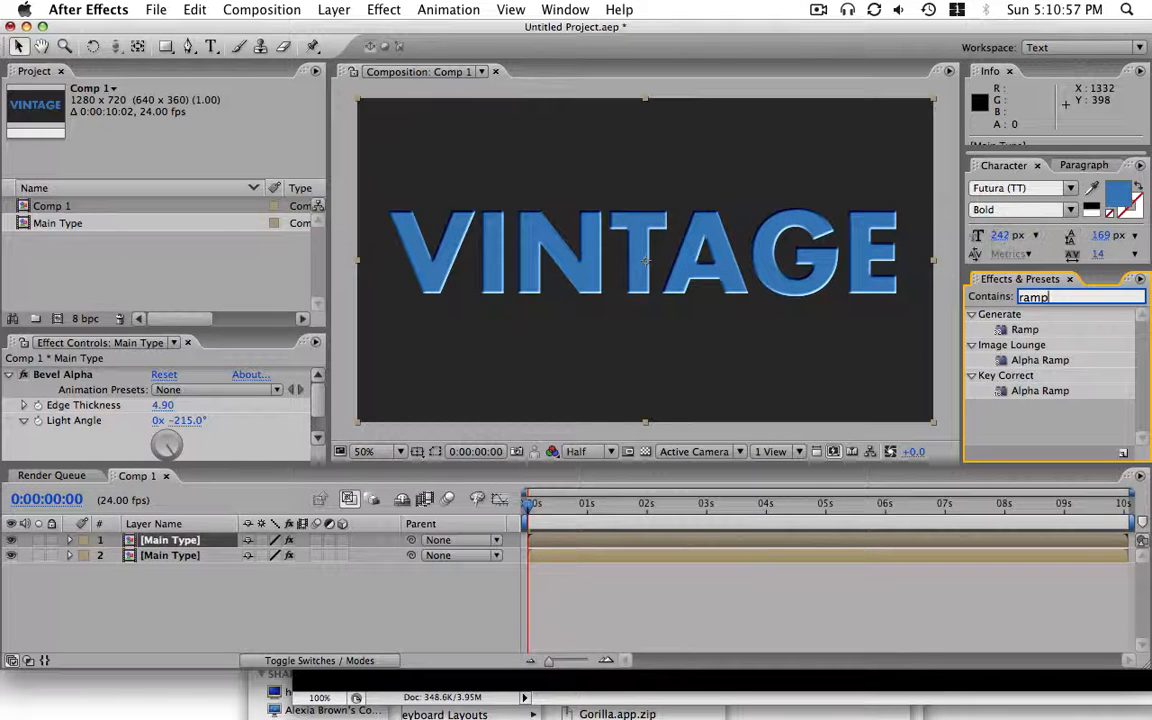
pyautogui.doubleClick(1033, 334)
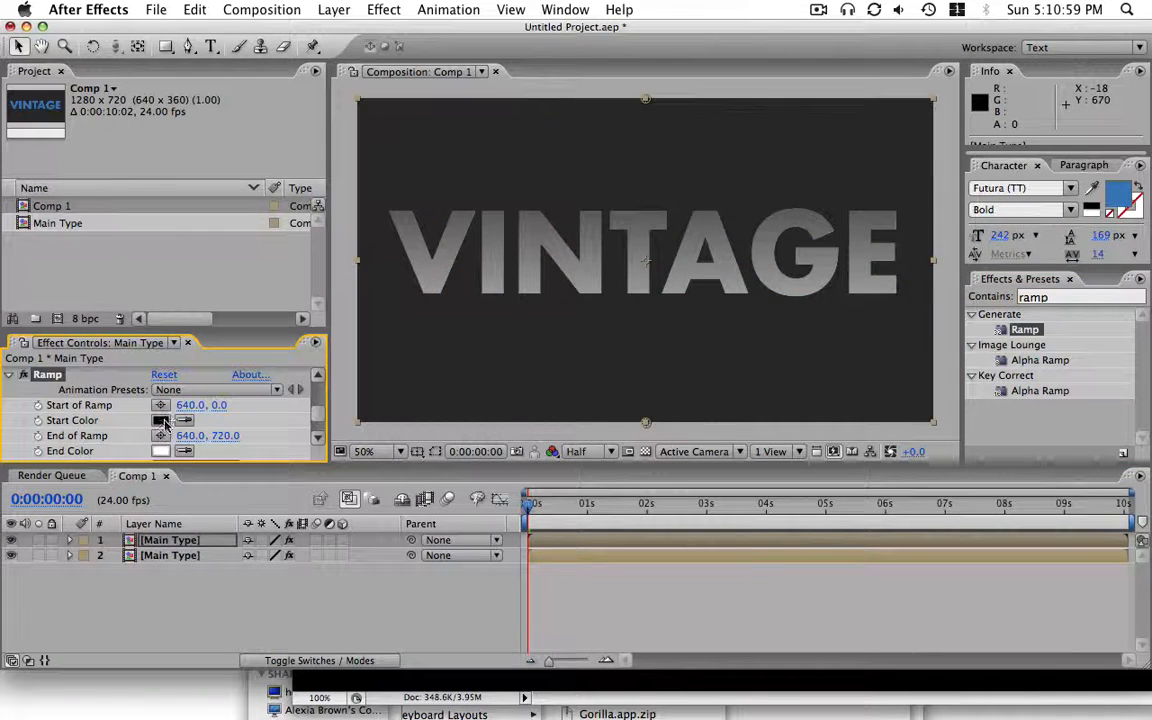
# - Set the Ramp's start color to a medium, slightly violet blue
pyautogui.click(162, 421)
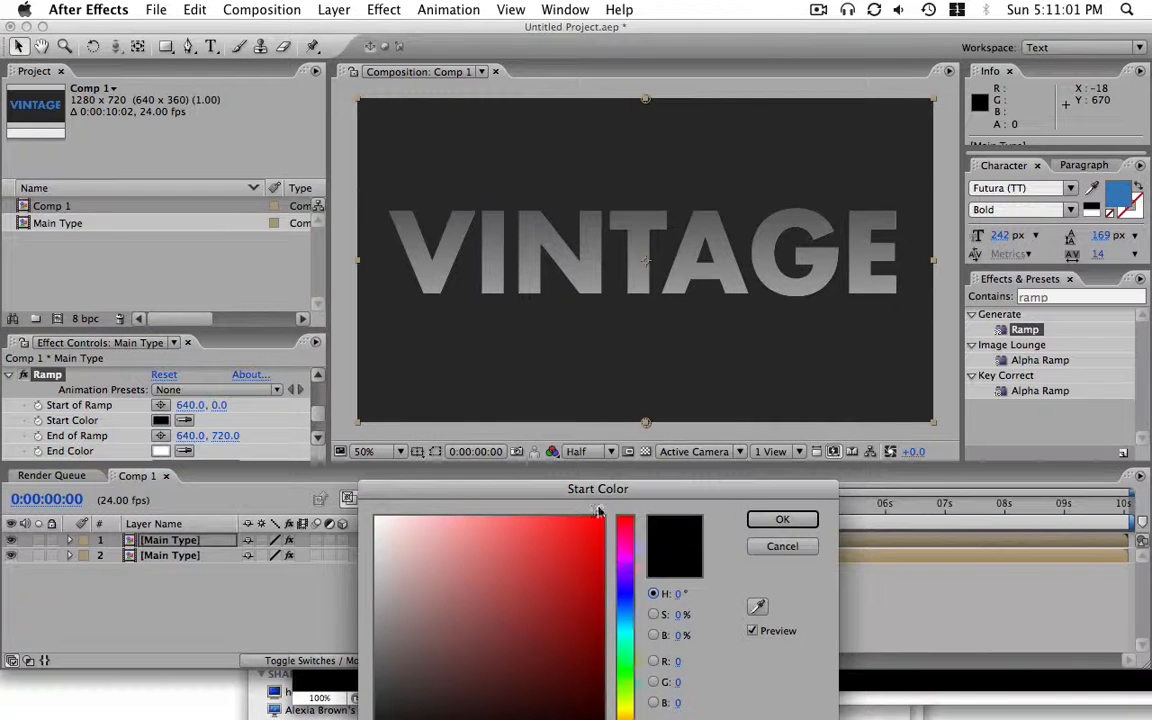
pyautogui.moveTo(600, 483); pyautogui.dragTo(600, 392)
pyautogui.click(620, 484)
pyautogui.moveTo(620, 487); pyautogui.dragTo(620, 506)
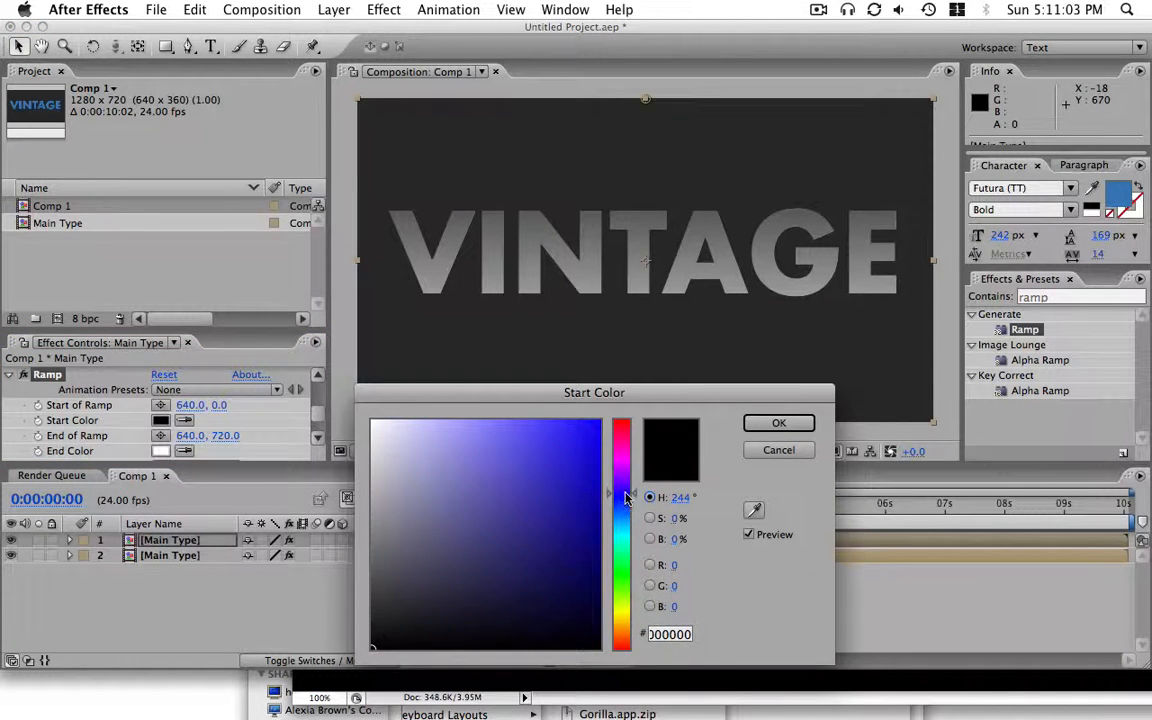
pyautogui.click(496, 475)
pyautogui.click(779, 423)
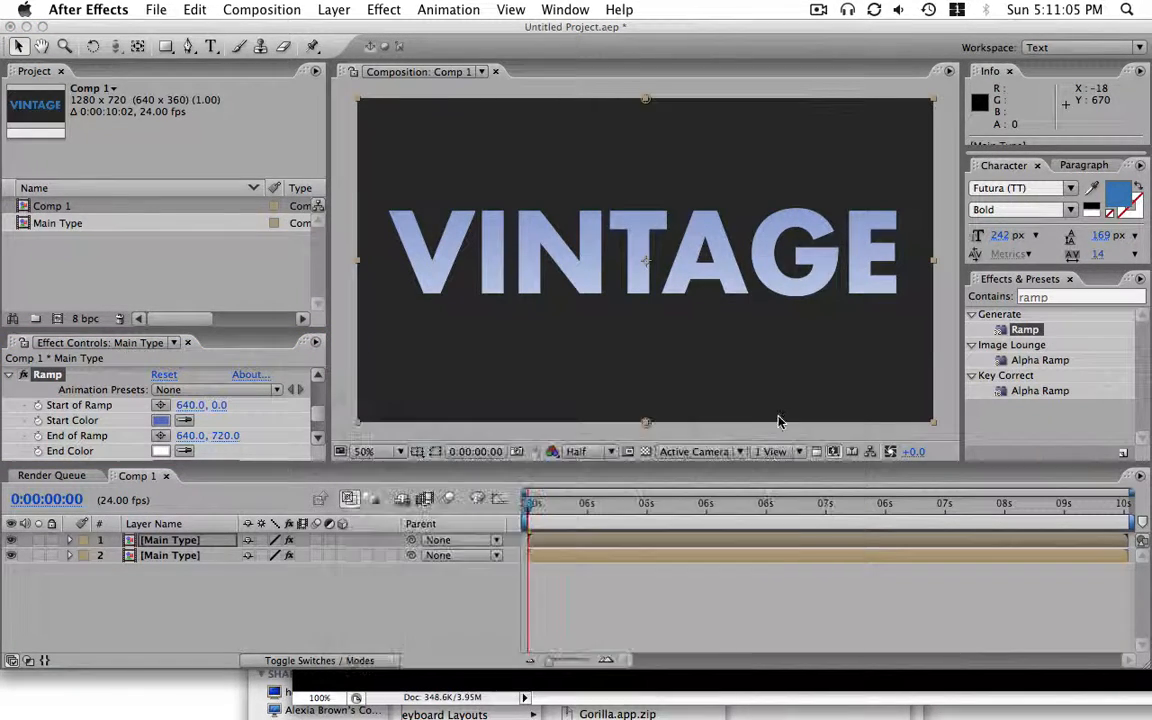
# - Set the Ramp's end color to a dark blue, RGB 28, 70, 124
pyautogui.click(162, 451)
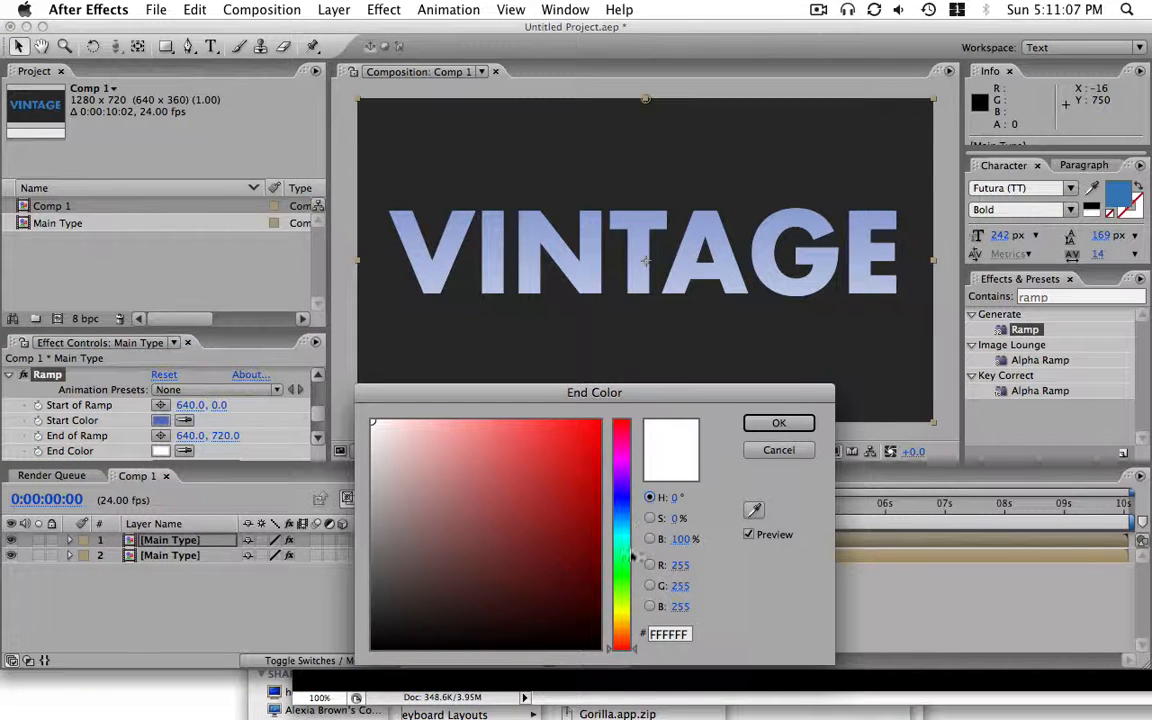
pyautogui.click(620, 510)
pyautogui.click(549, 535)
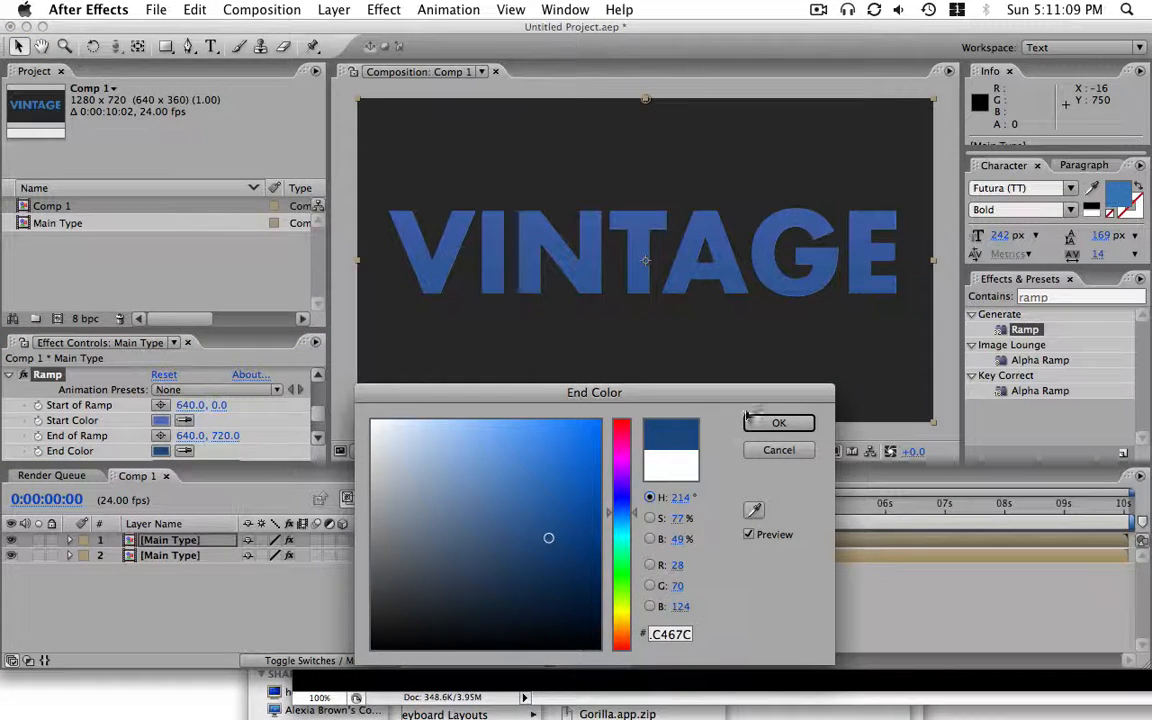
pyautogui.click(779, 423)
# - Reposition the ramp points over the lettering, with the start at about 554, 302 and the end at about 574, 450
pyautogui.moveTo(646, 102); pyautogui.dragTo(600, 219)
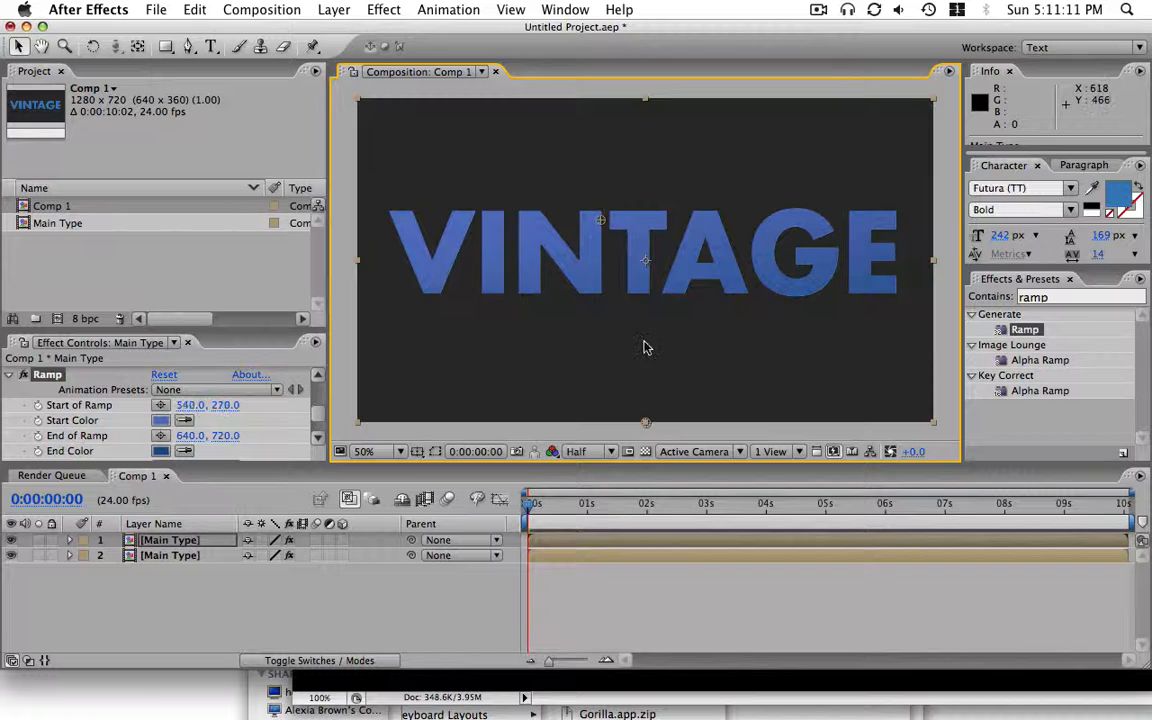
pyautogui.moveTo(646, 422); pyautogui.dragTo(615, 300)
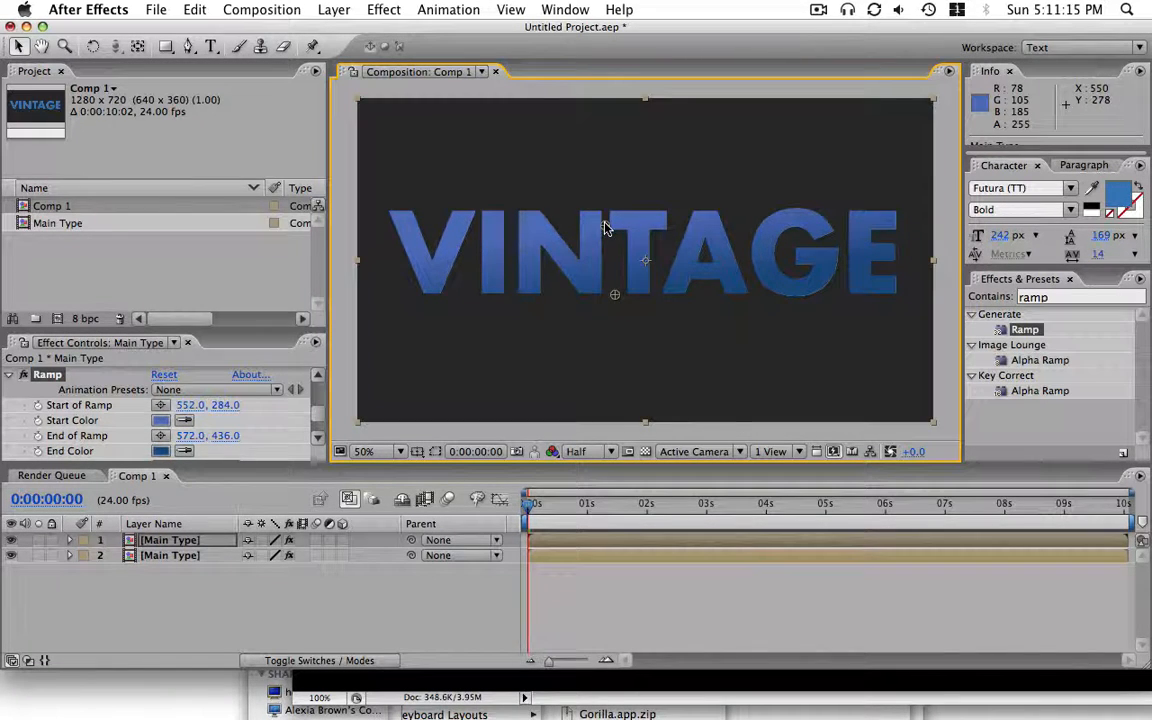
pyautogui.moveTo(605, 236); pyautogui.dragTo(605, 235)
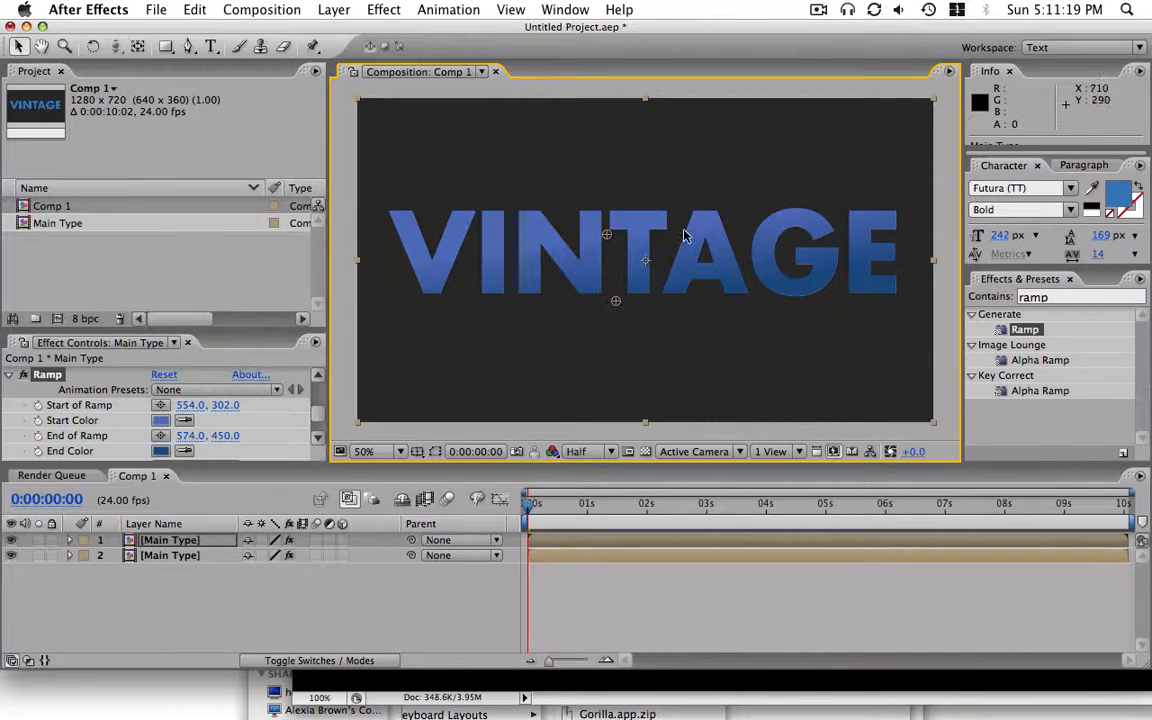
# - Move the ramp's start point to 564, 326 and its end point to 578, 468, and darken the end color to #183B68
pyautogui.moveTo(606, 235); pyautogui.dragTo(614, 251)
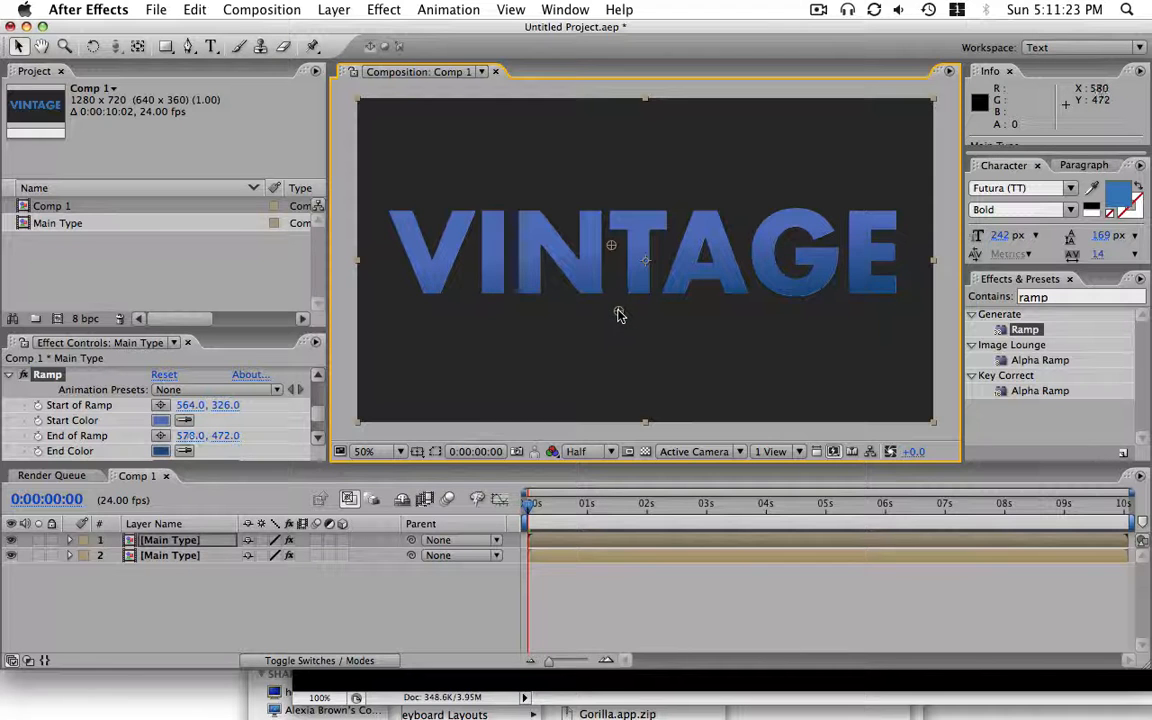
pyautogui.click(160, 451)
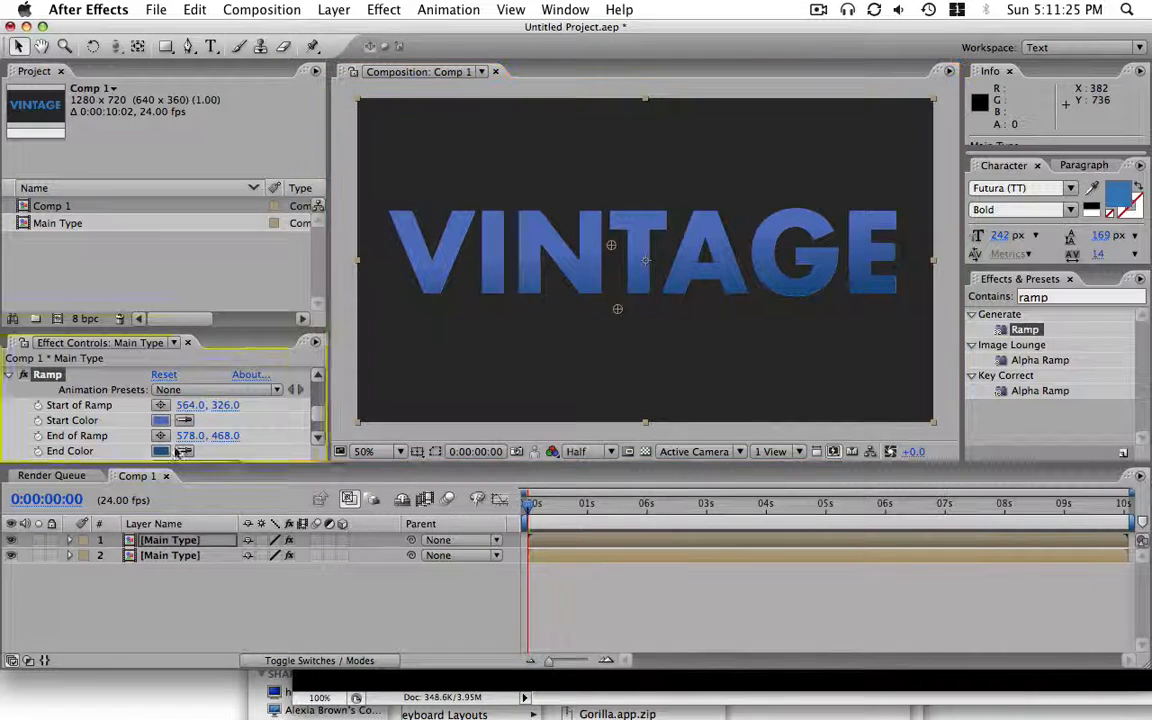
pyautogui.click(547, 555)
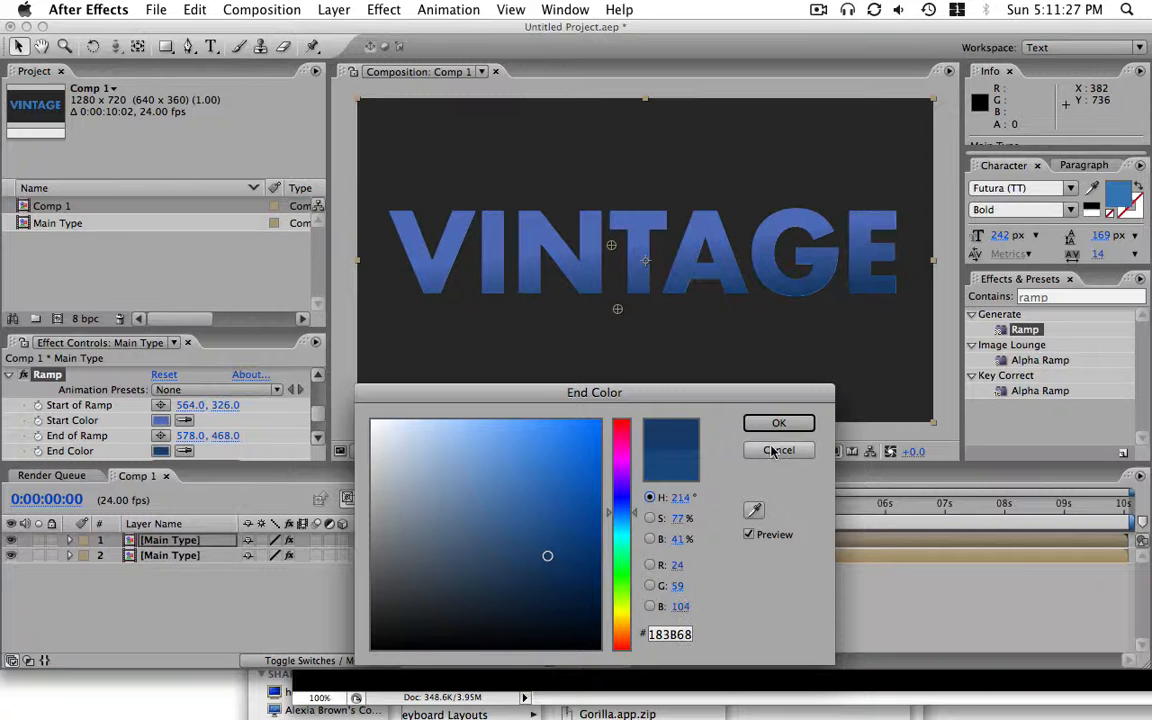
pyautogui.click(779, 424)
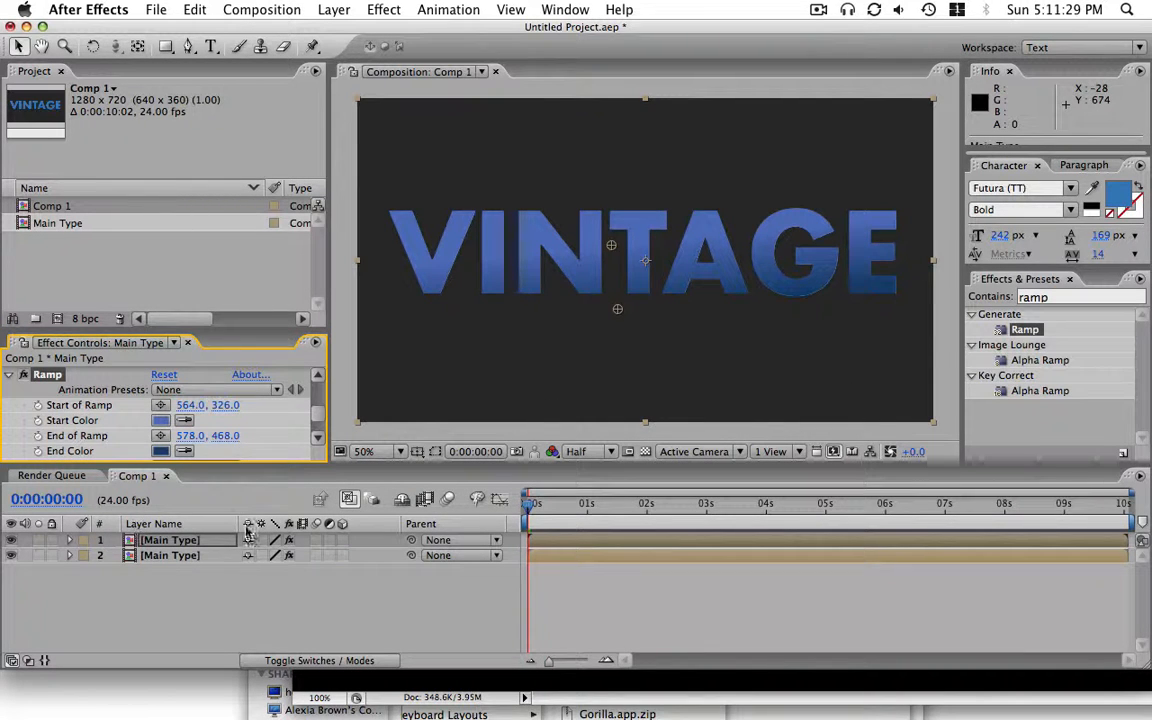
# - Search the effects for glow and apply the Stylize Glow effect to the upper Main Type layer
pyautogui.click(182, 545)
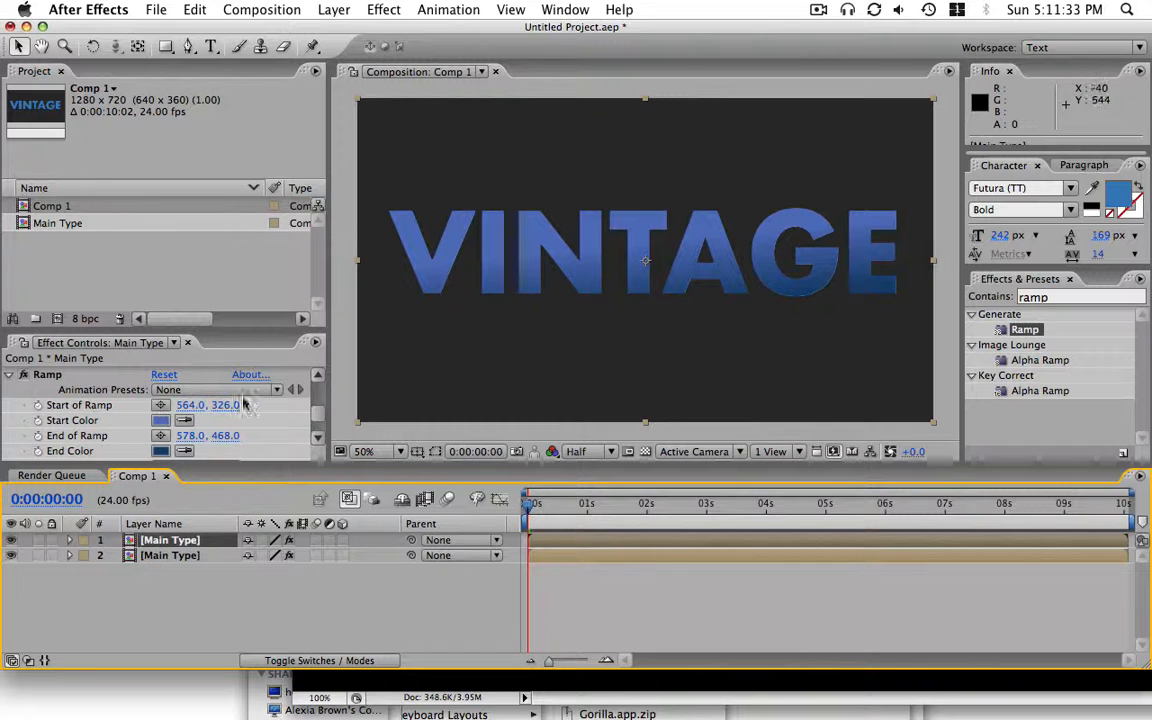
pyautogui.click(1055, 298)
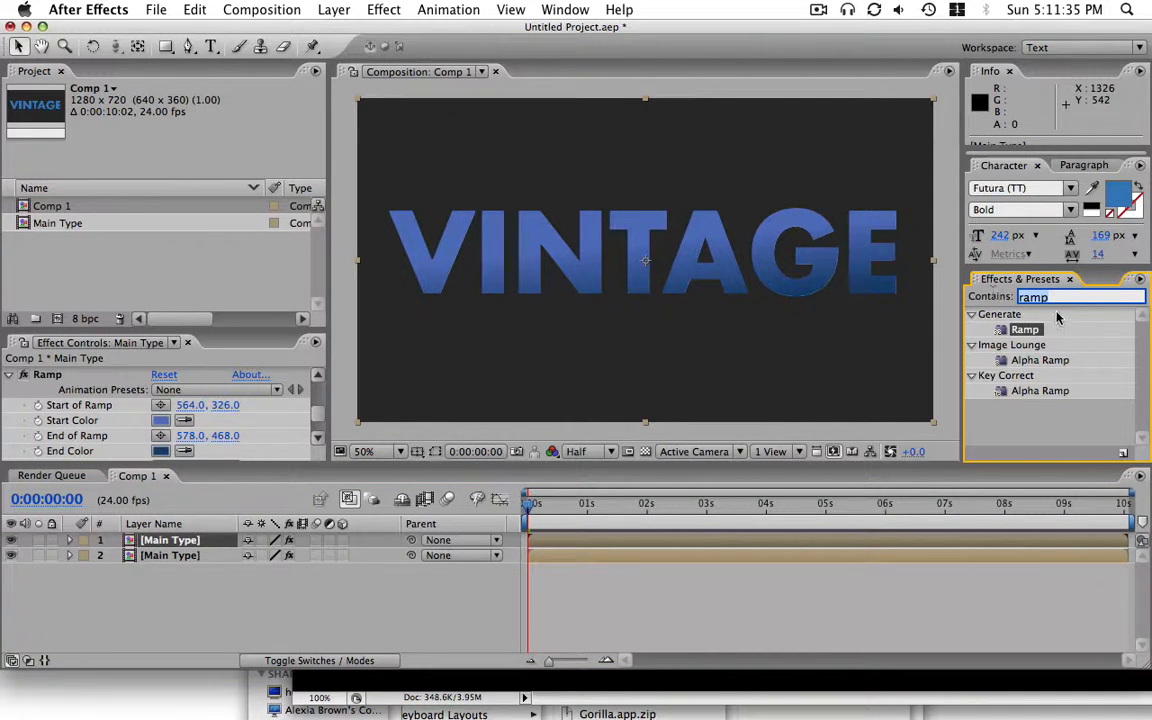
pyautogui.write('glow')
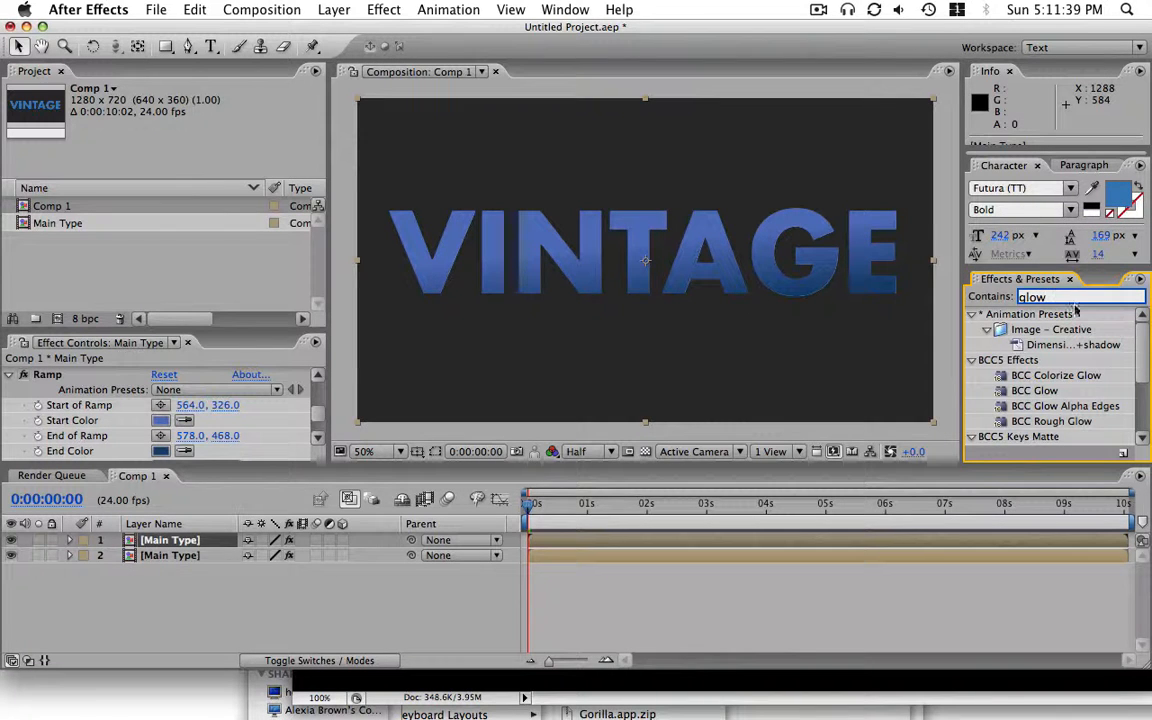
pyautogui.moveTo(1147, 349); pyautogui.dragTo(1144, 407)
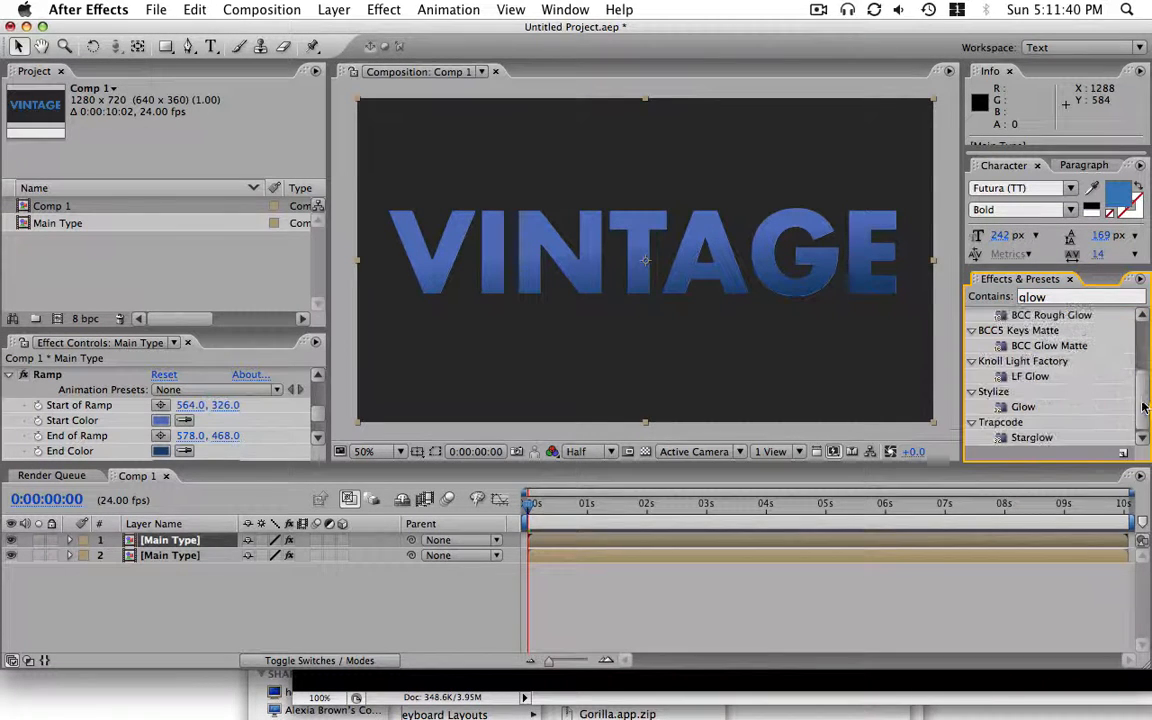
pyautogui.doubleClick(1022, 406)
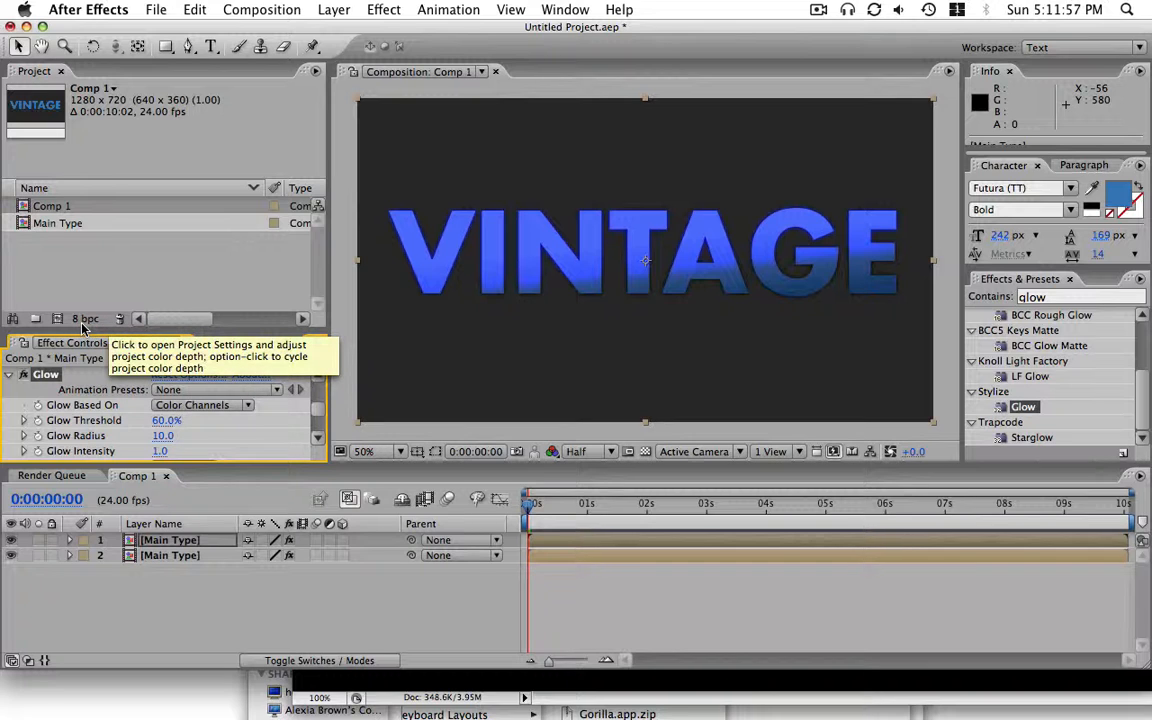
# - Set the project color depth to 32 bits per channel and the Glow Threshold to 64.7%
pyautogui.click(85, 321)
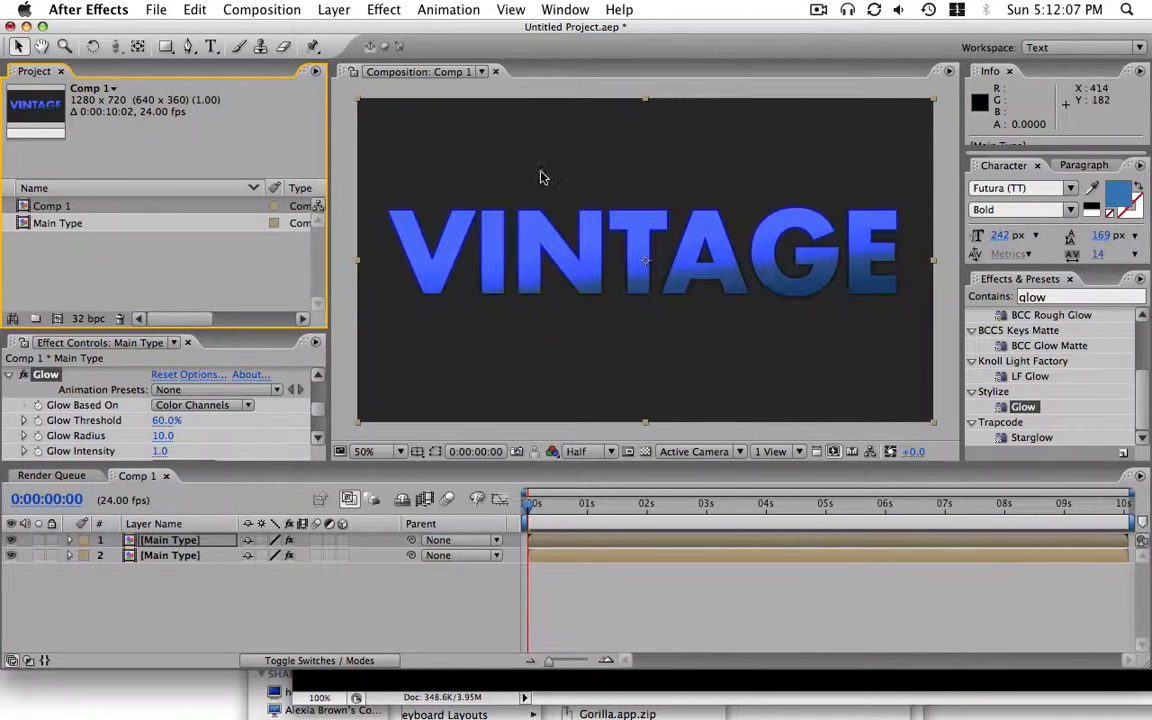
pyautogui.moveTo(165, 421); pyautogui.dragTo(184, 427)
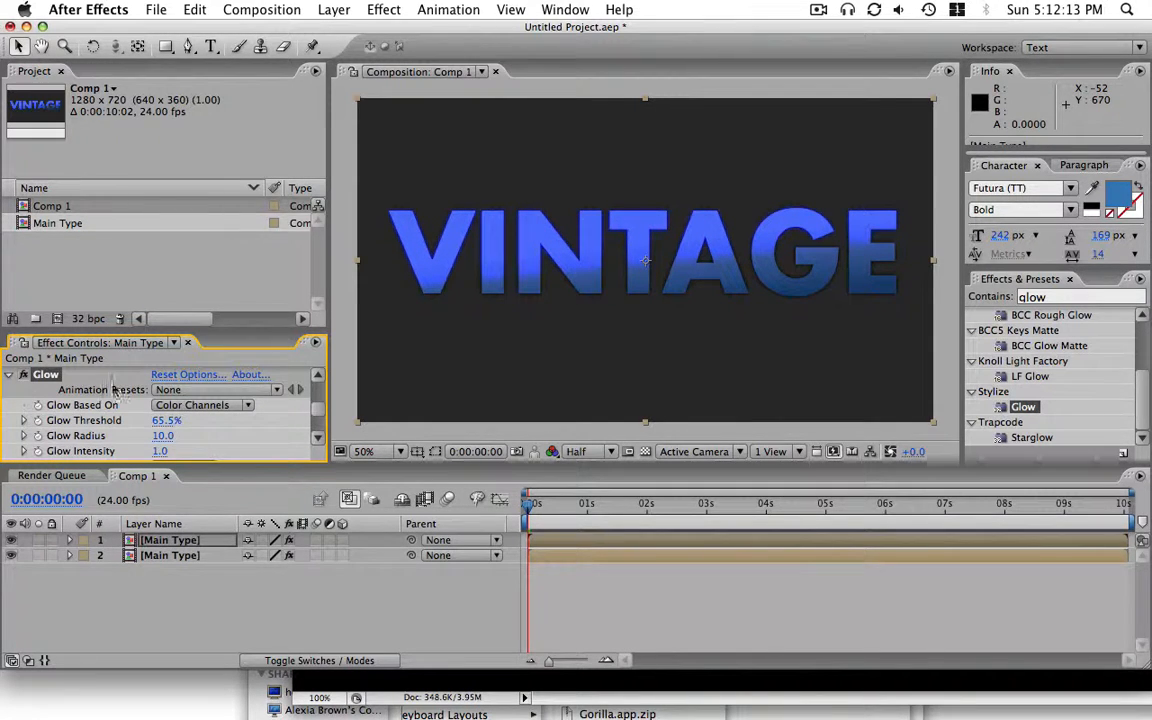
pyautogui.moveTo(319, 411); pyautogui.dragTo(319, 412)
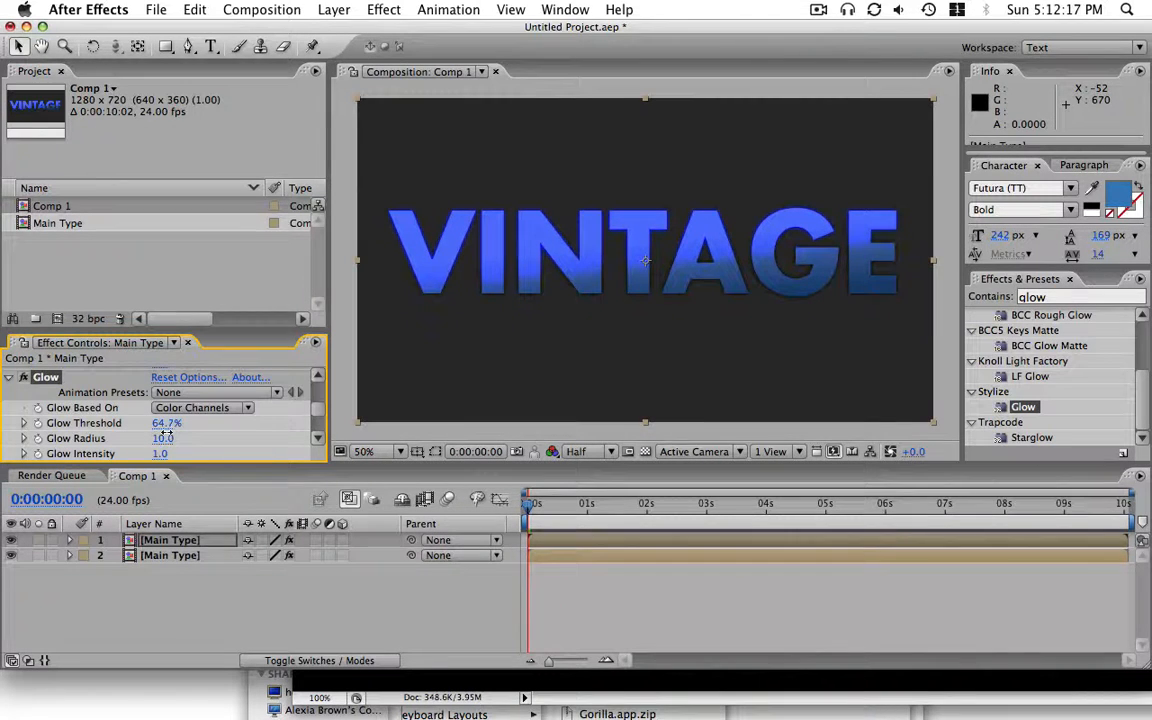
# - Change the Ramp's start color to a lighter blue with hue 225°, saturation 38% and brightness 86%
pyautogui.moveTo(315, 407); pyautogui.dragTo(311, 400)
pyautogui.scroll(-2, 311, 404)
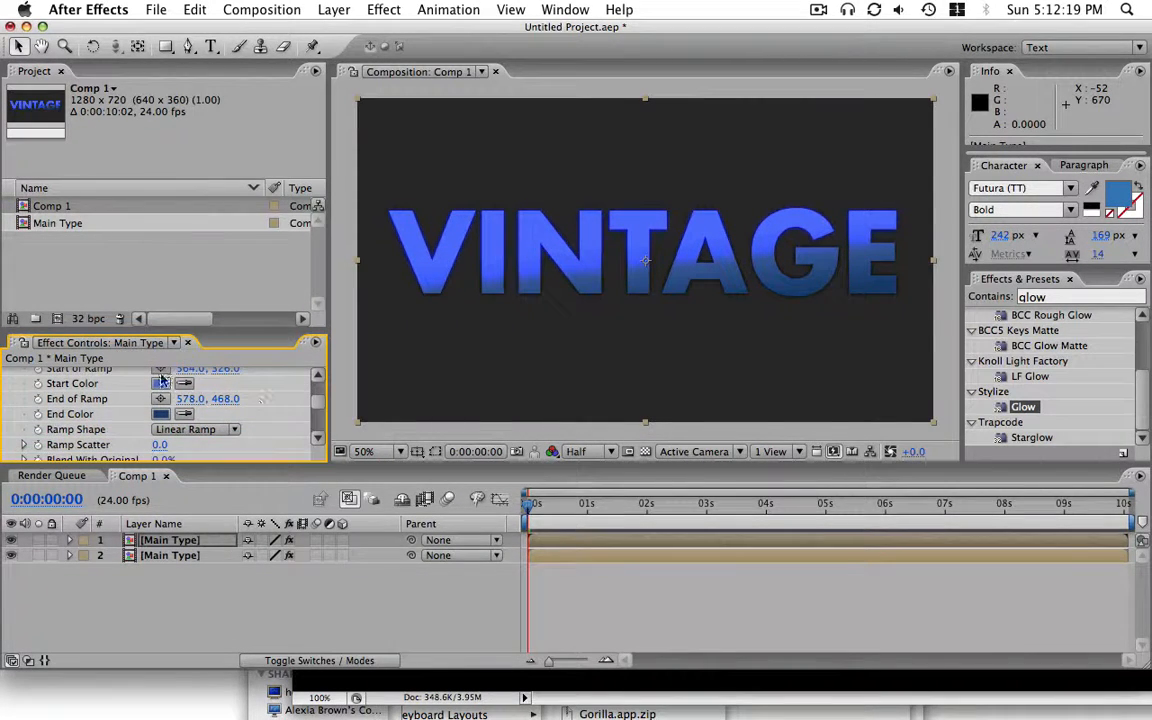
pyautogui.click(160, 383)
pyautogui.moveTo(486, 466); pyautogui.dragTo(474, 458)
pyautogui.moveTo(474, 457); pyautogui.dragTo(459, 455)
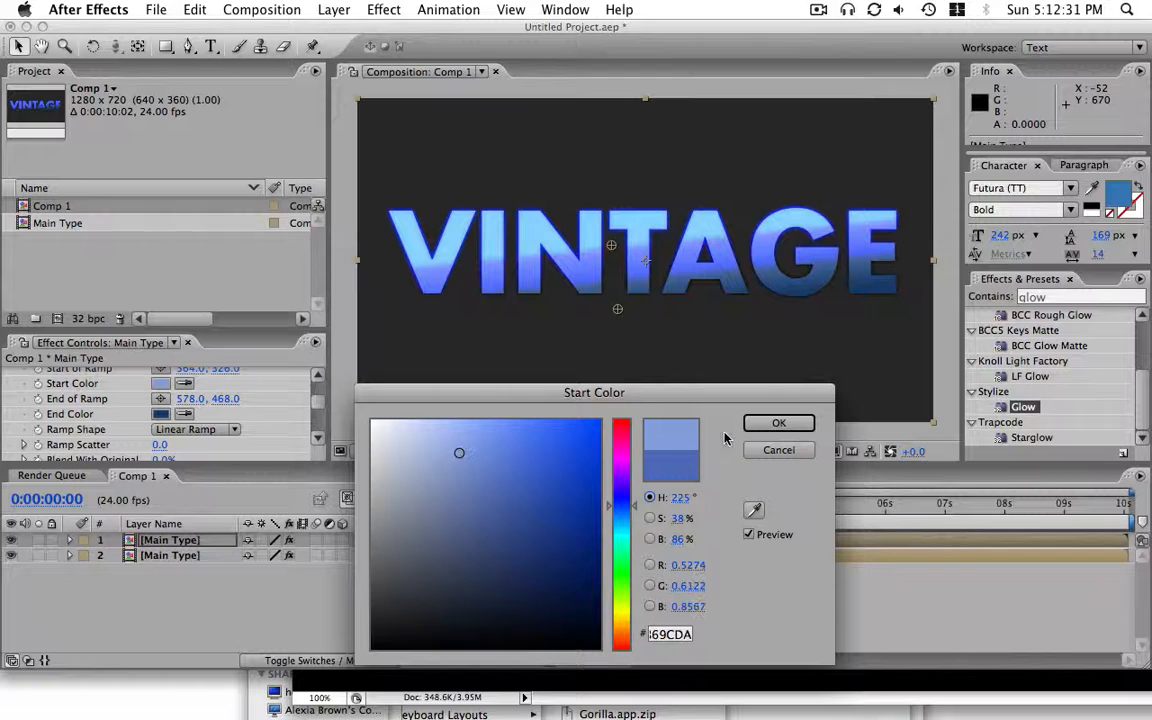
pyautogui.click(790, 423)
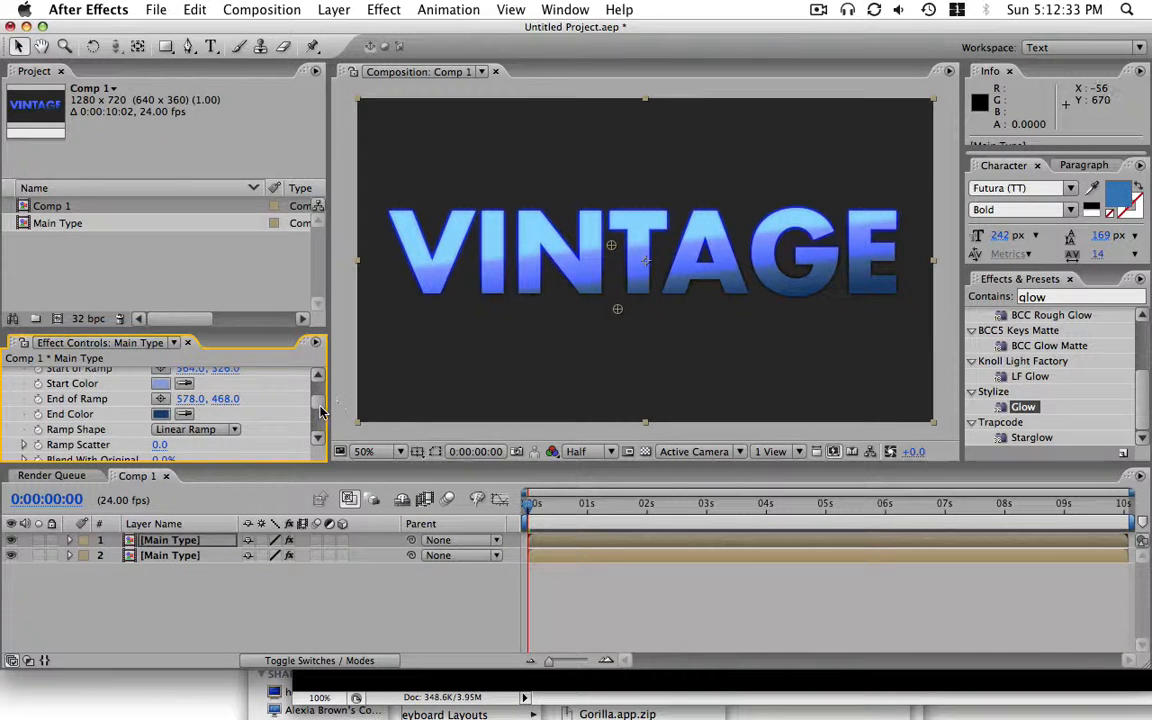
# - Remove the Bevel Alpha effect from the upper Main Type layer and lower that layer's opacity to 79%
pyautogui.scroll(3, 300, 400)
pyautogui.scroll(-4, 320, 406)
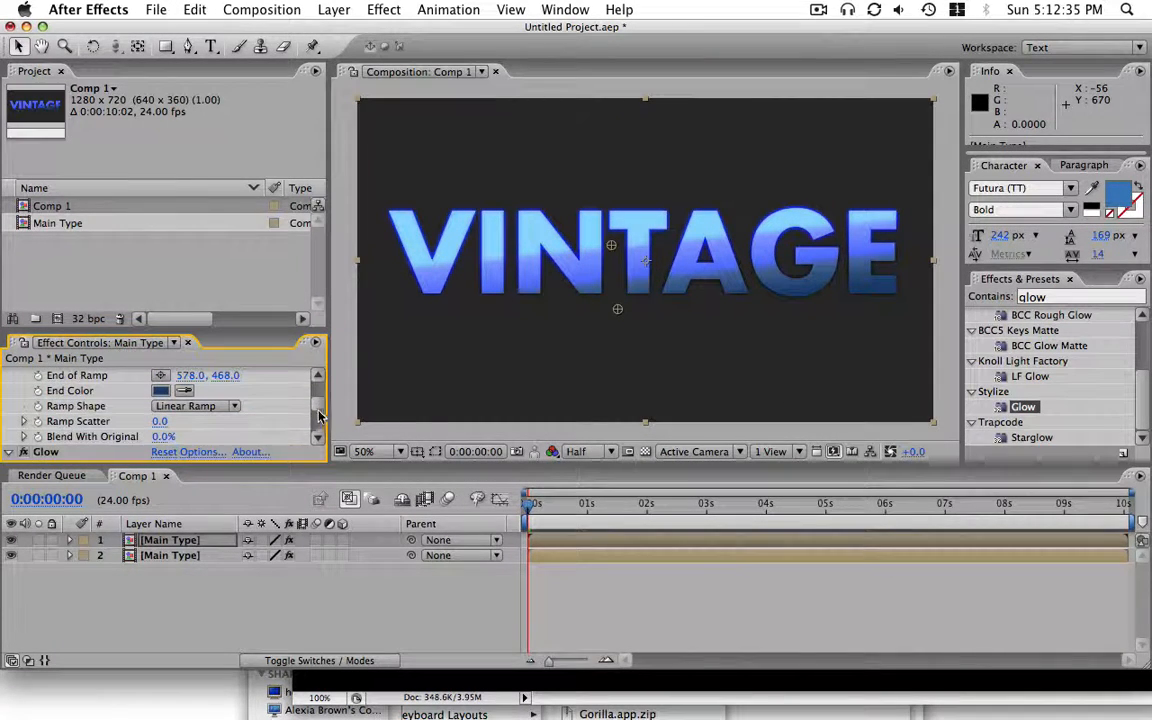
pyautogui.scroll(5, 320, 408)
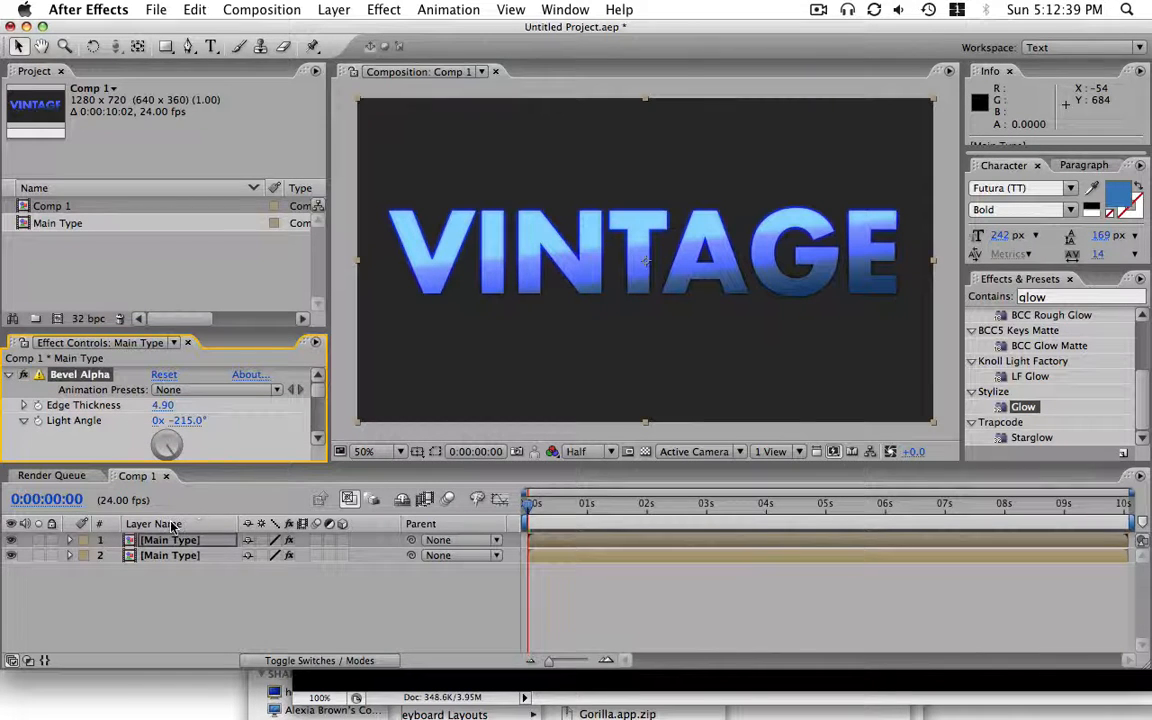
pyautogui.press('Delete')
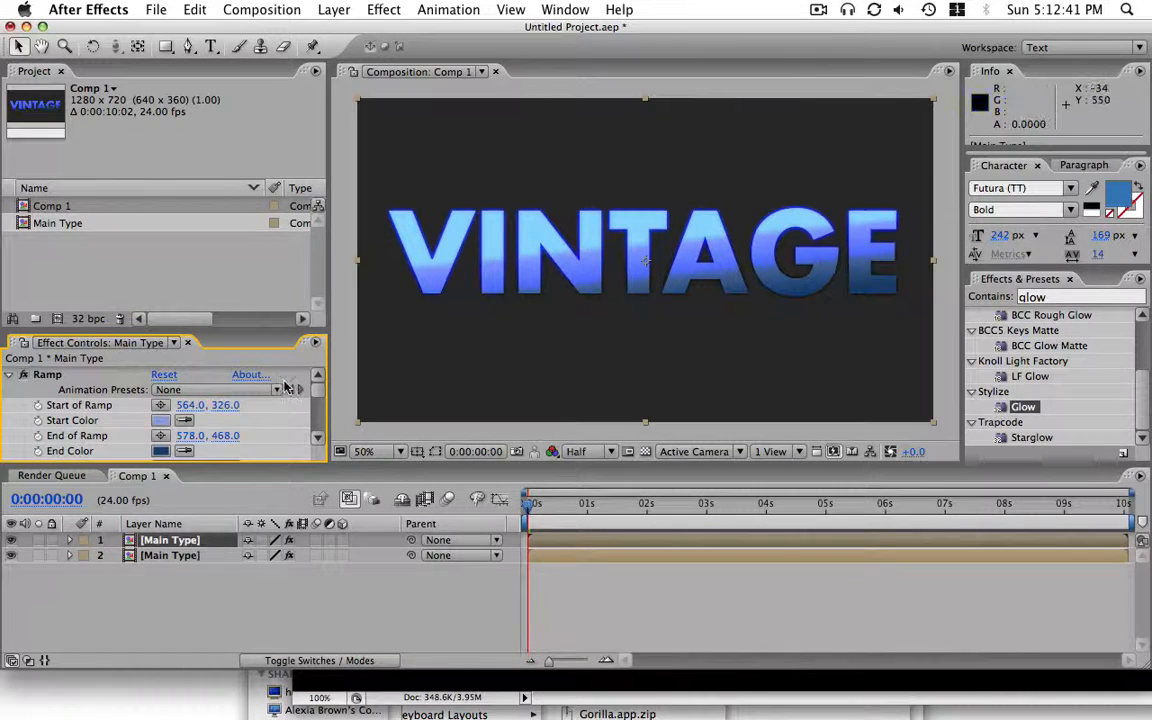
pyautogui.press('t')
pyautogui.moveTo(256, 557); pyautogui.dragTo(232, 551)
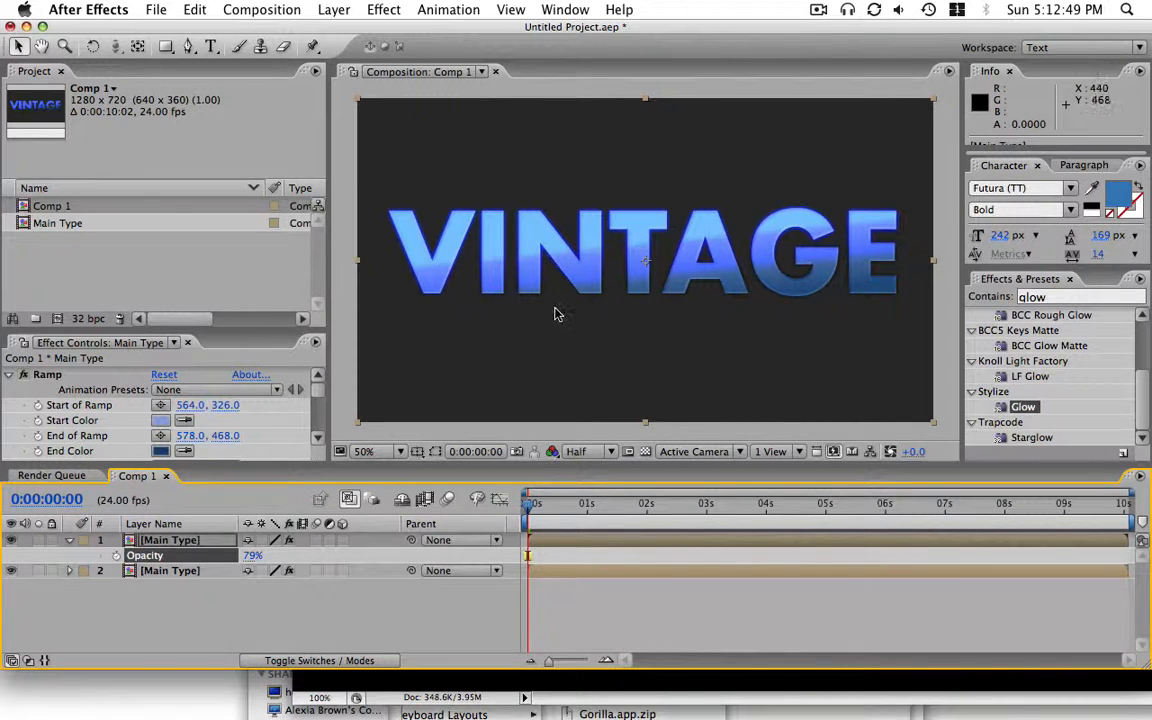
# - Duplicate the upper Main Type layer and delete the Ramp and Glow effects from the new top copy
pyautogui.click(218, 540)
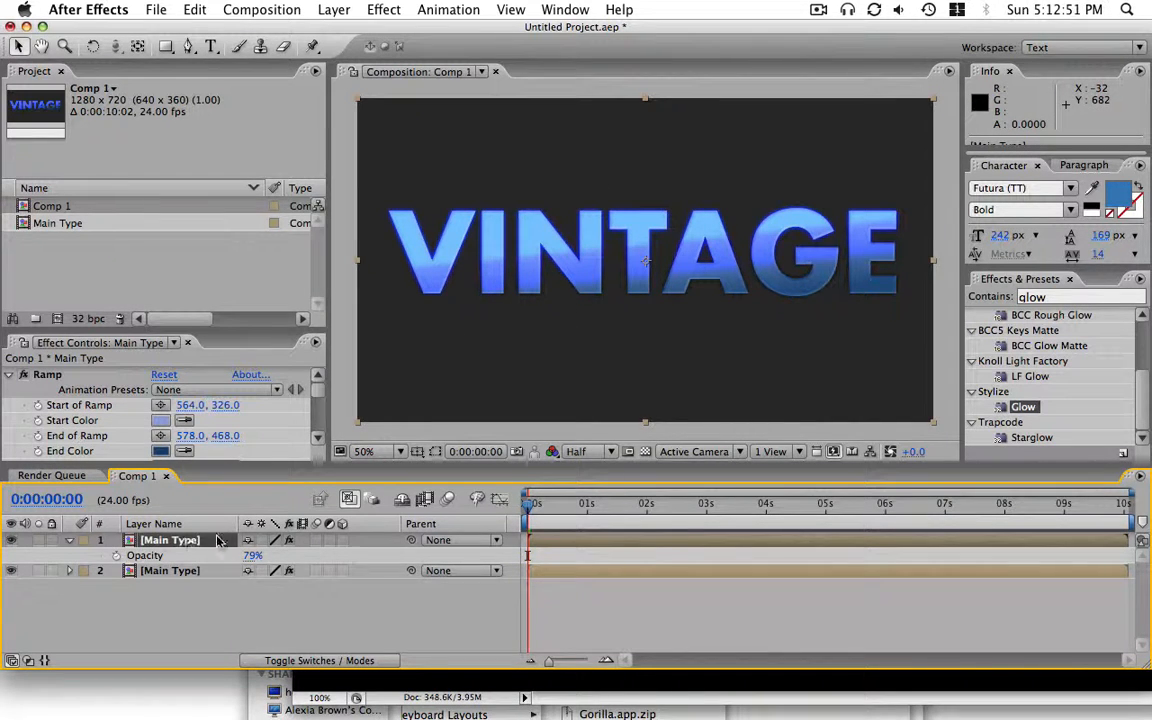
pyautogui.press('super+d')
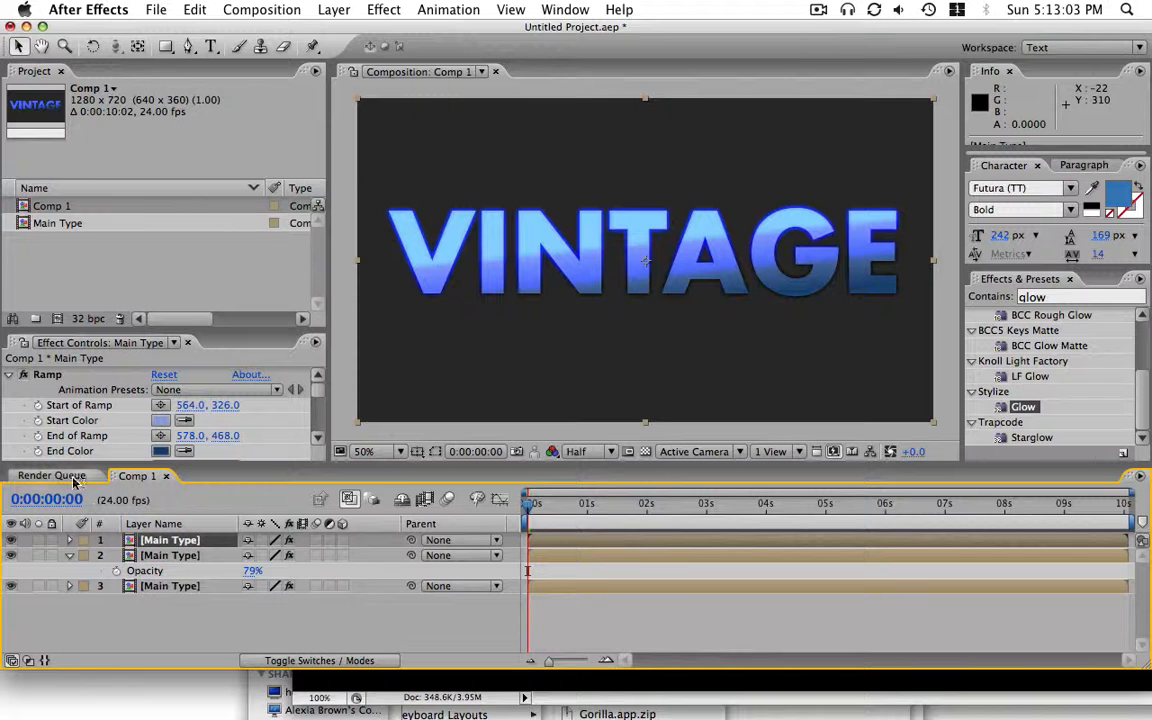
pyautogui.click(10, 375)
pyautogui.click(10, 391)
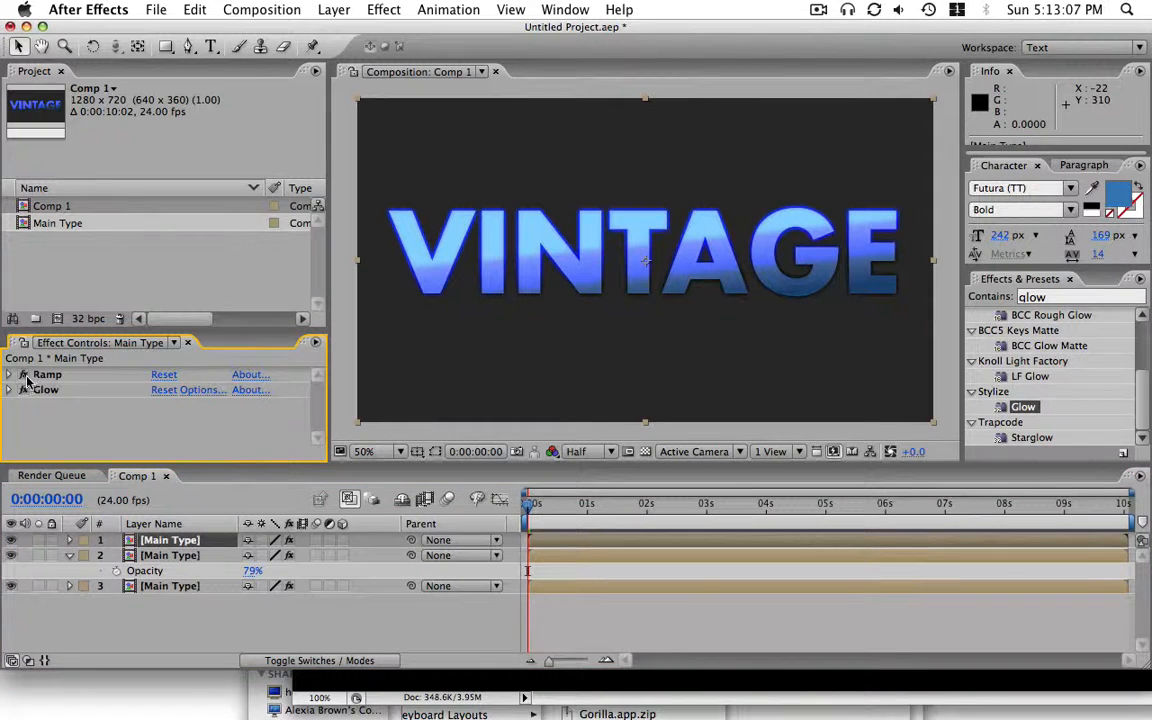
pyautogui.click(42, 375)
pyautogui.keyDown('shift'); pyautogui.click(46, 390); pyautogui.keyUp('shift')
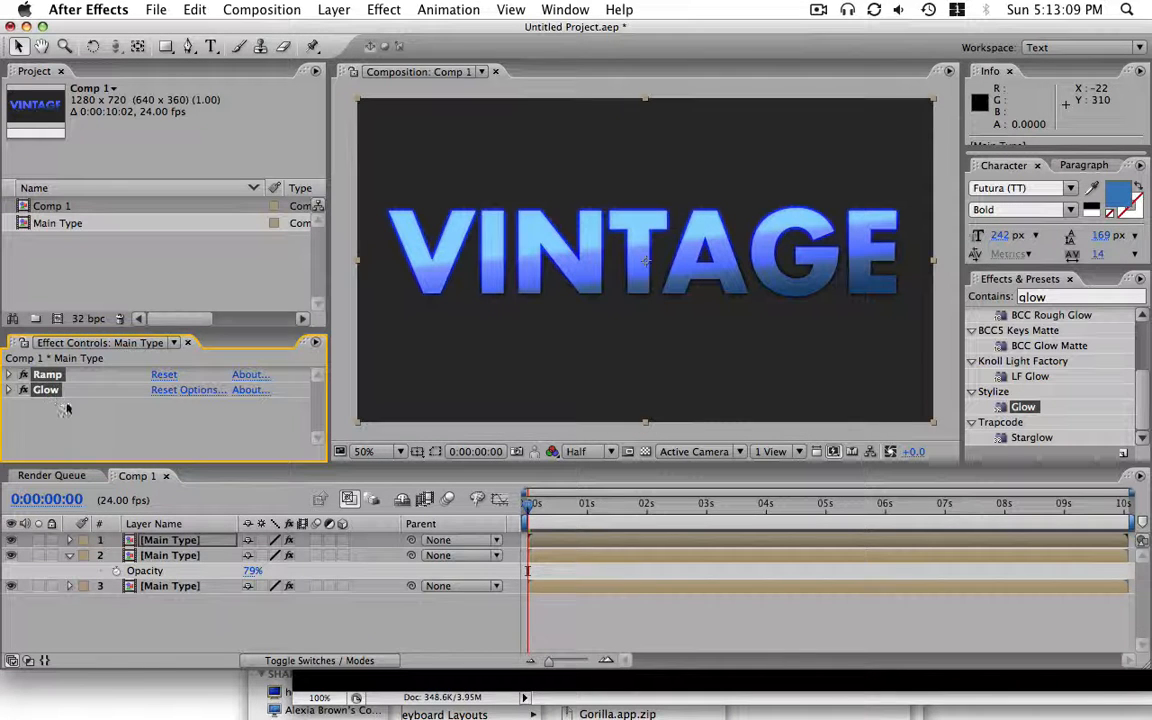
pyautogui.press('Delete')
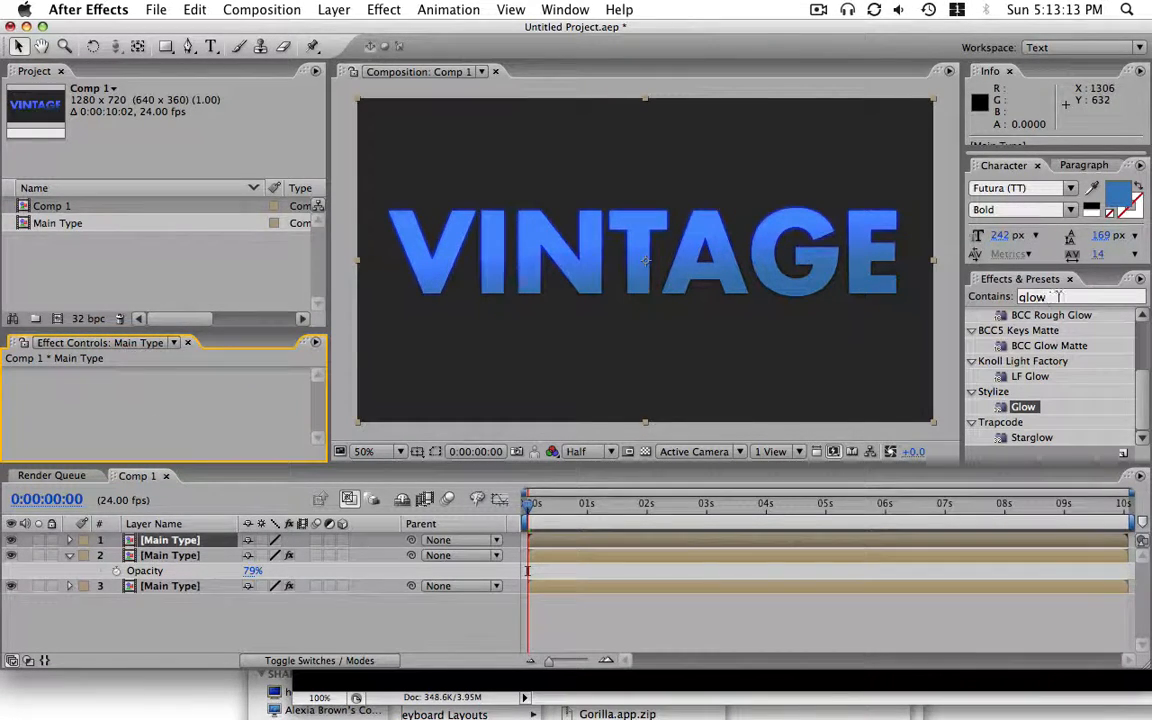
# - Search the effects for vega, apply the Generate Vegas effect to the top Main Type layer, and solo that layer
pyautogui.click(993, 280)
pyautogui.write('v')
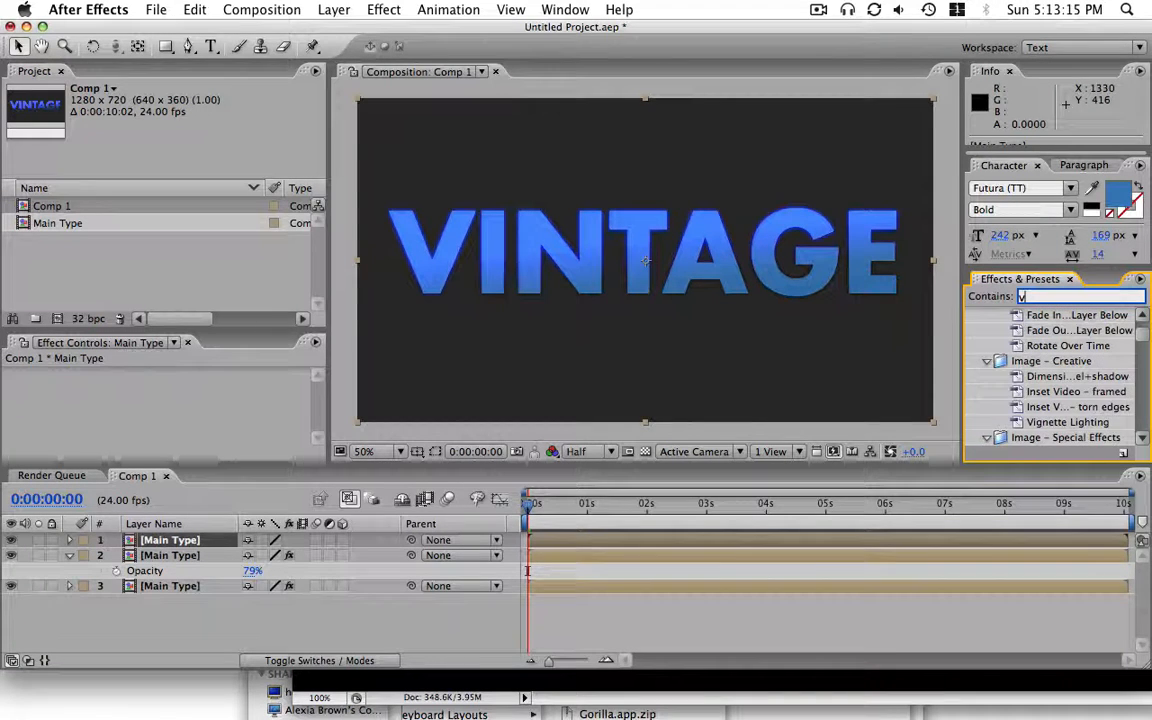
pyautogui.write('ega')
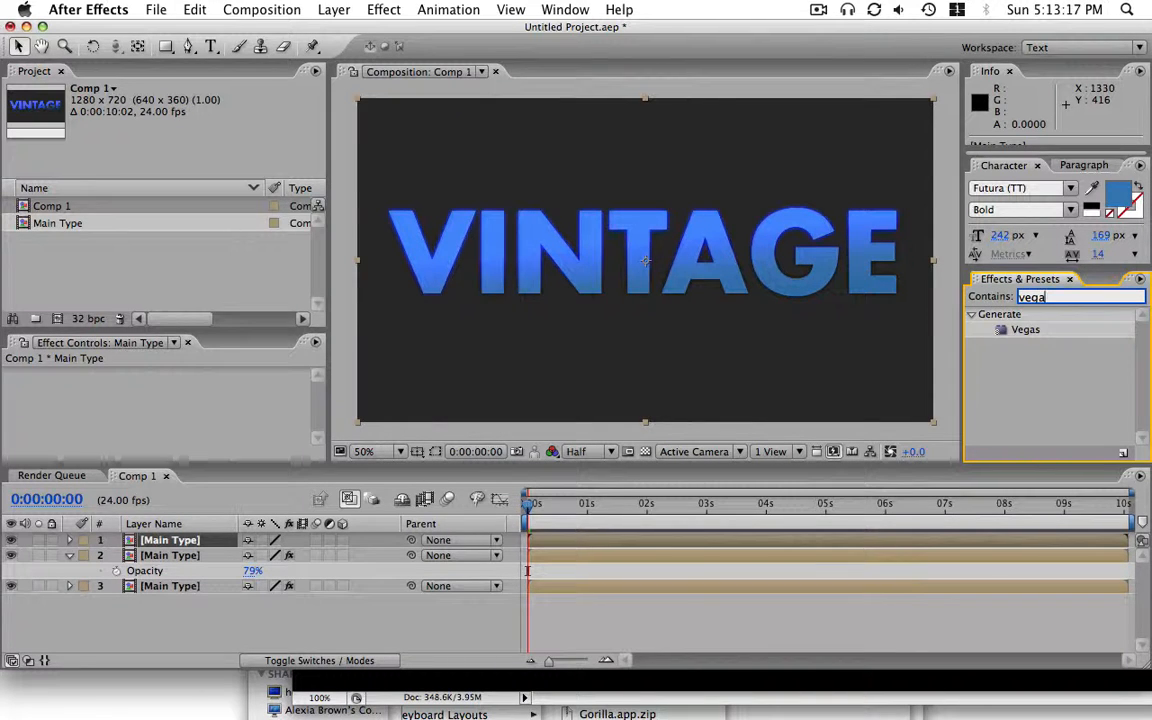
pyautogui.doubleClick(1025, 329)
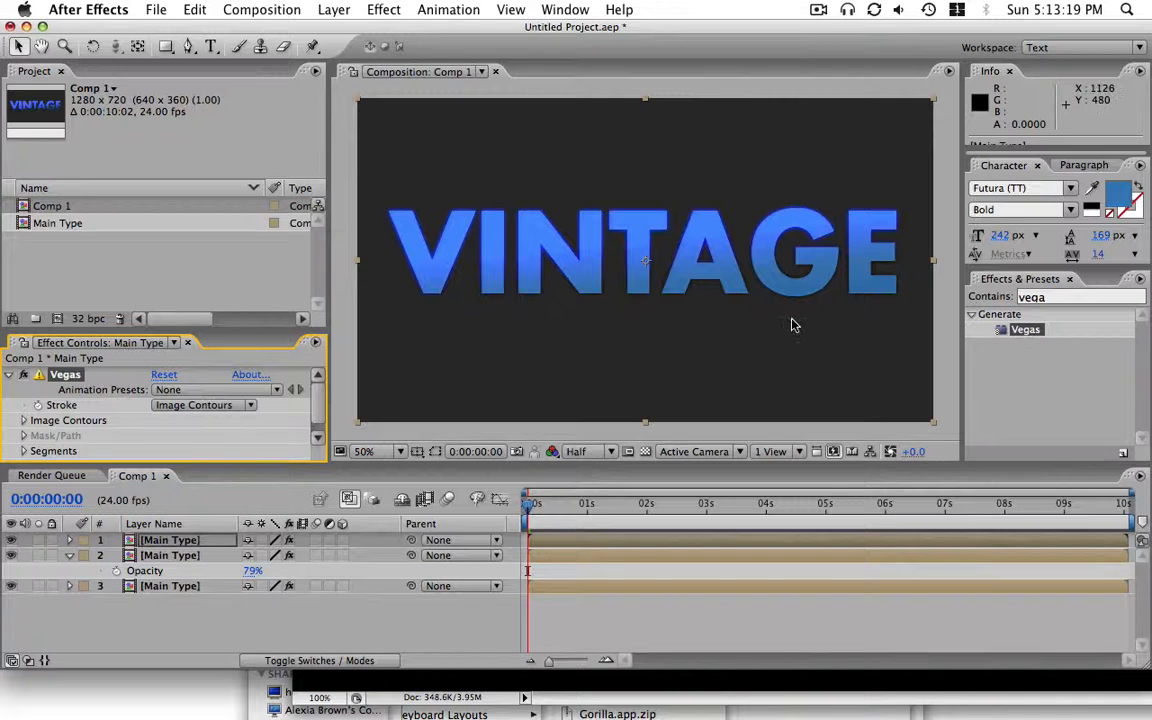
pyautogui.click(37, 540)
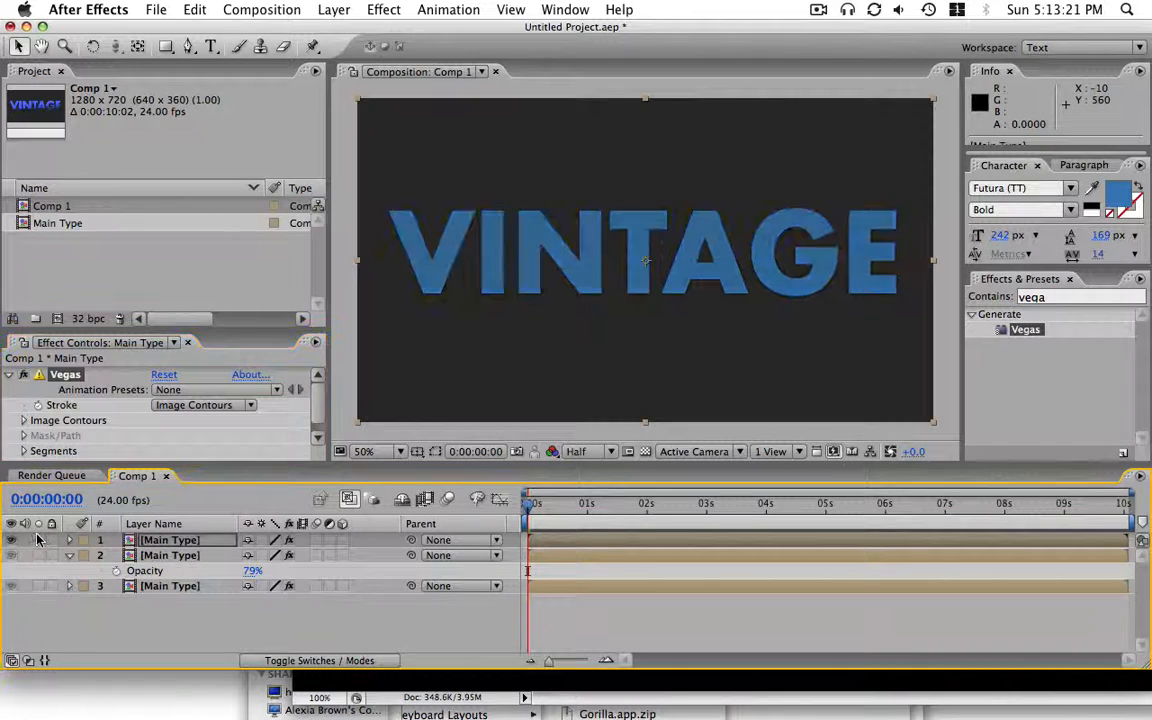